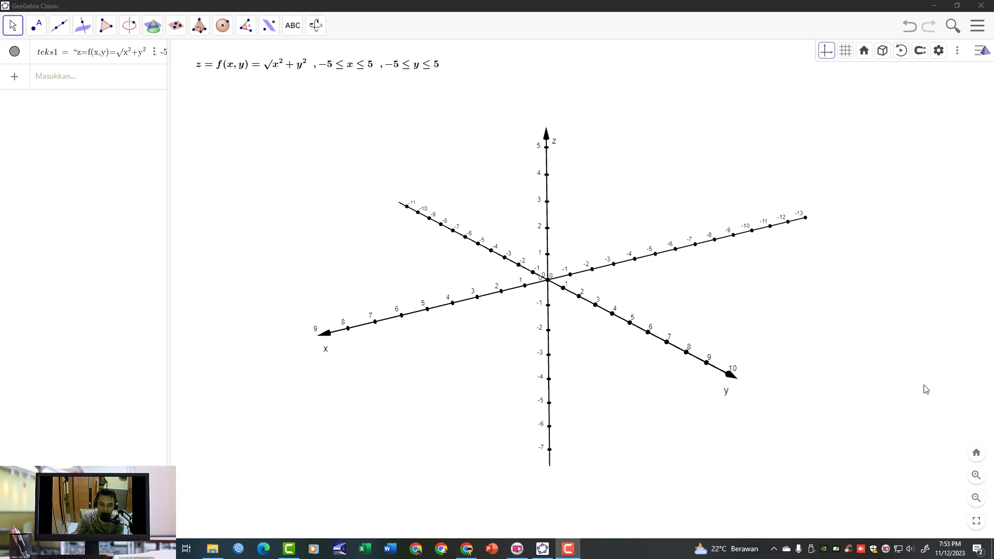
# - Take a fullscreen snip of the empty 3D axes and the function text so it can be annotated
pyautogui.click(911, 550)
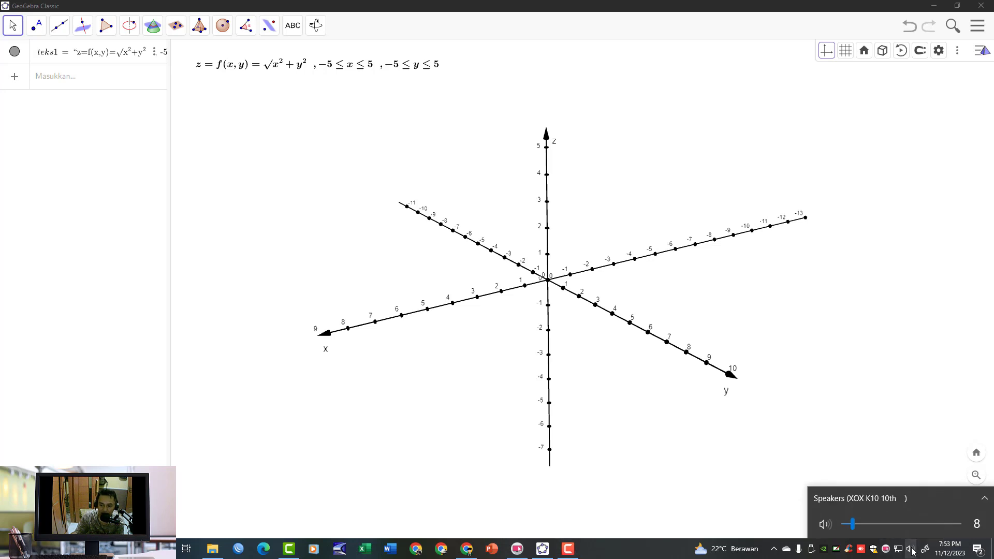
pyautogui.click(912, 551)
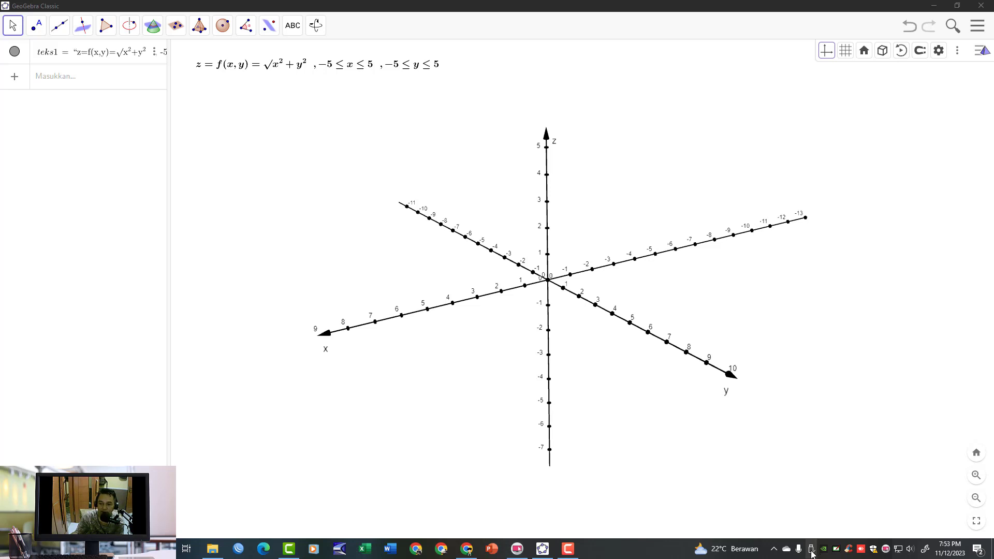
pyautogui.click(928, 549)
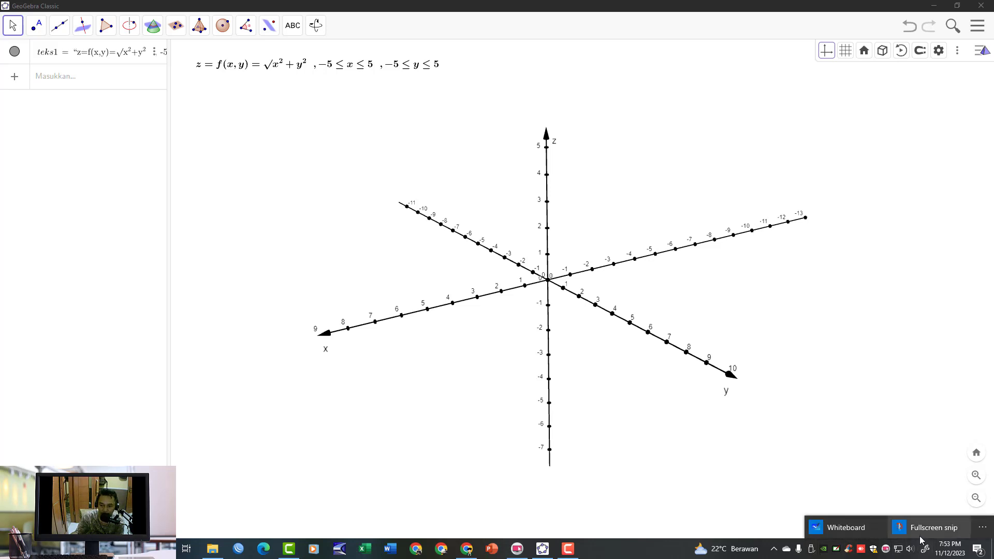
pyautogui.click(916, 532)
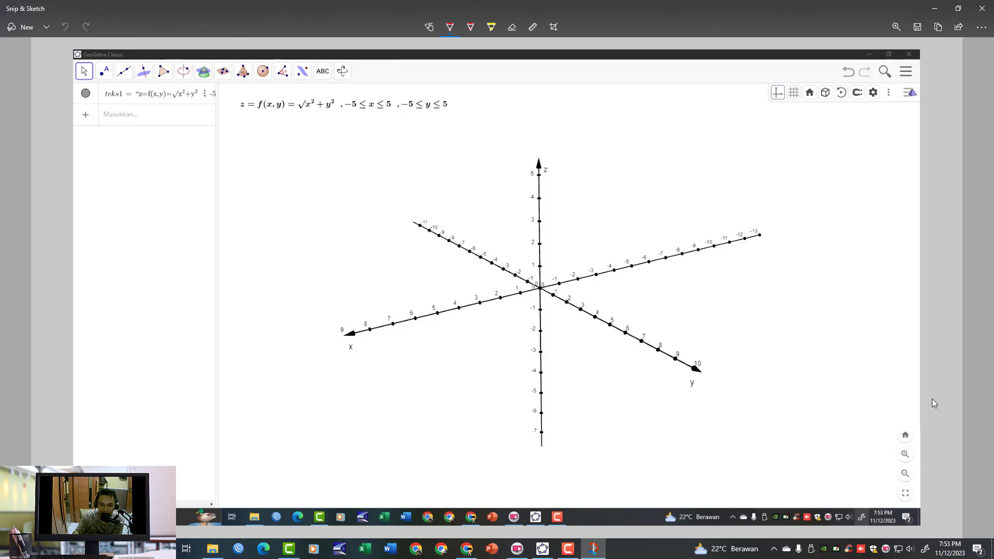
# - Circle the positive ends of the three axes in red and handwrite the labels "Sb x", "Sb y" and "Sb z"
pyautogui.moveTo(357, 310)
pyautogui.mouseDown()
pyautogui.moveTo(346, 317)
pyautogui.moveTo(358, 310)
pyautogui.mouseUp()
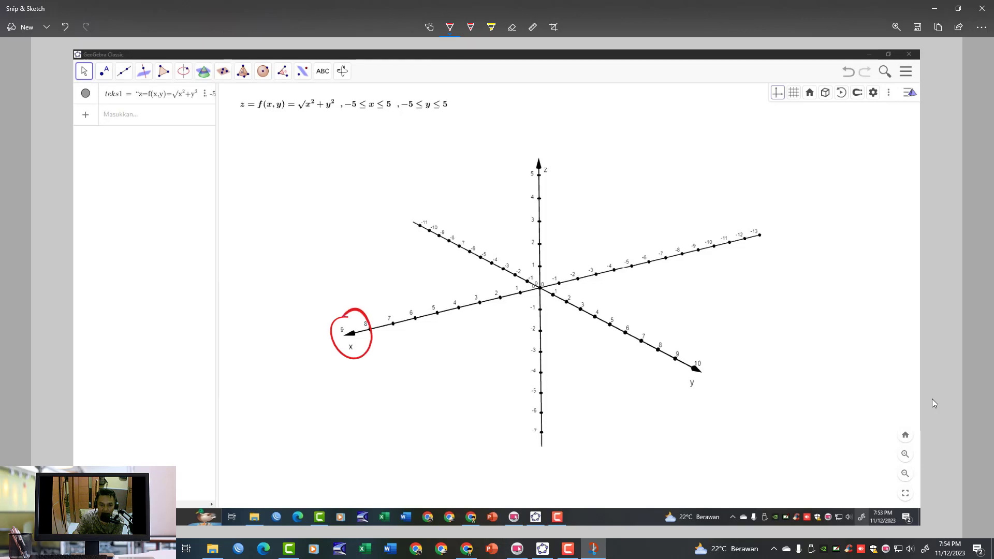
pyautogui.moveTo(340, 369)
pyautogui.mouseDown()
pyautogui.moveTo(332, 379)
pyautogui.moveTo(366, 373)
pyautogui.moveTo(365, 384)
pyautogui.mouseUp()
pyautogui.moveTo(707, 353)
pyautogui.mouseDown()
pyautogui.moveTo(721, 356)
pyautogui.moveTo(732, 392)
pyautogui.mouseUp()
pyautogui.moveTo(739, 381); pyautogui.dragTo(754, 398)
pyautogui.moveTo(542, 151)
pyautogui.mouseDown()
pyautogui.moveTo(533, 152)
pyautogui.moveTo(596, 166)
pyautogui.mouseUp()
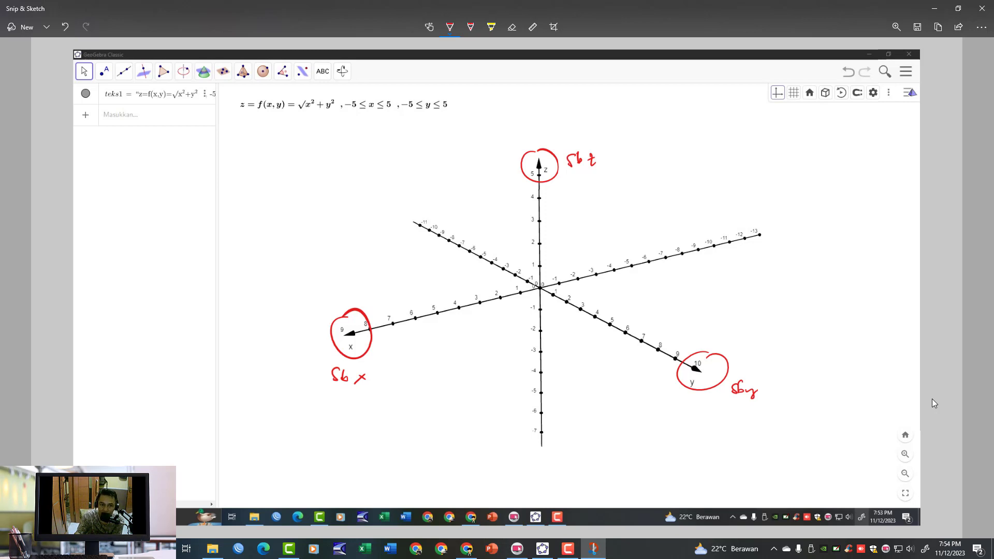
# - Underline z = f(x, y), the root expression, and the x and y ranges in the formula above the axes
pyautogui.moveTo(282, 194); pyautogui.dragTo(374, 195)
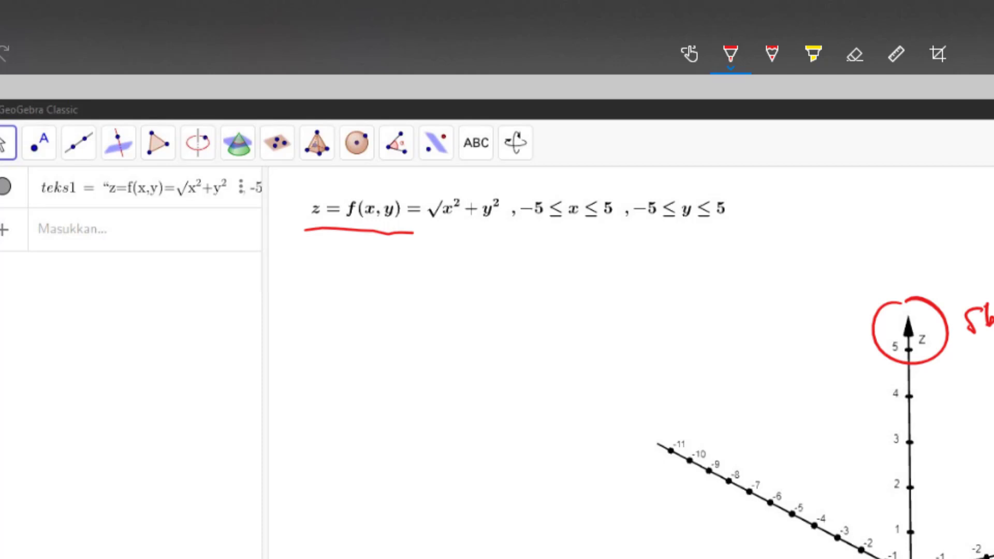
pyautogui.moveTo(422, 235); pyautogui.dragTo(518, 233)
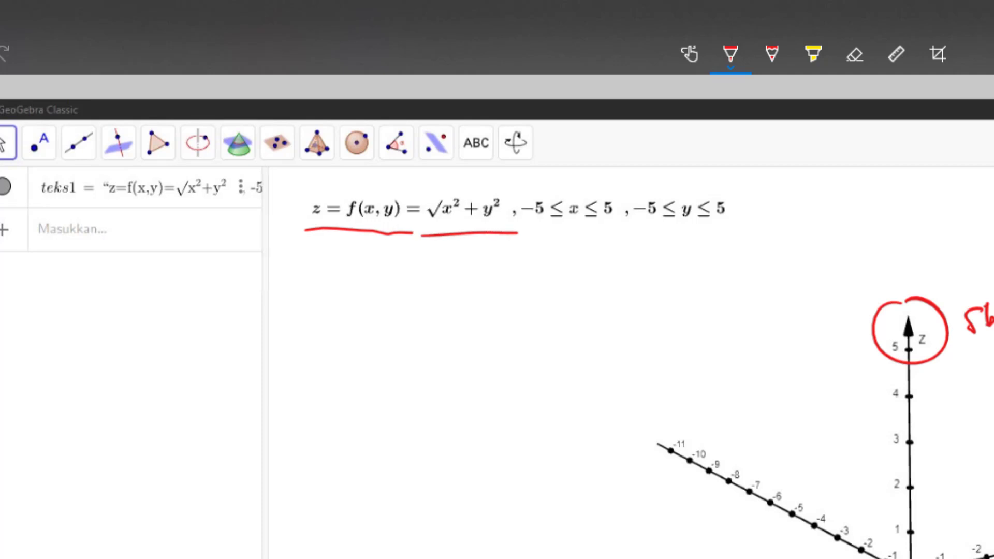
pyautogui.moveTo(522, 228)
pyautogui.mouseDown()
pyautogui.moveTo(522, 240)
pyautogui.moveTo(609, 232)
pyautogui.mouseUp()
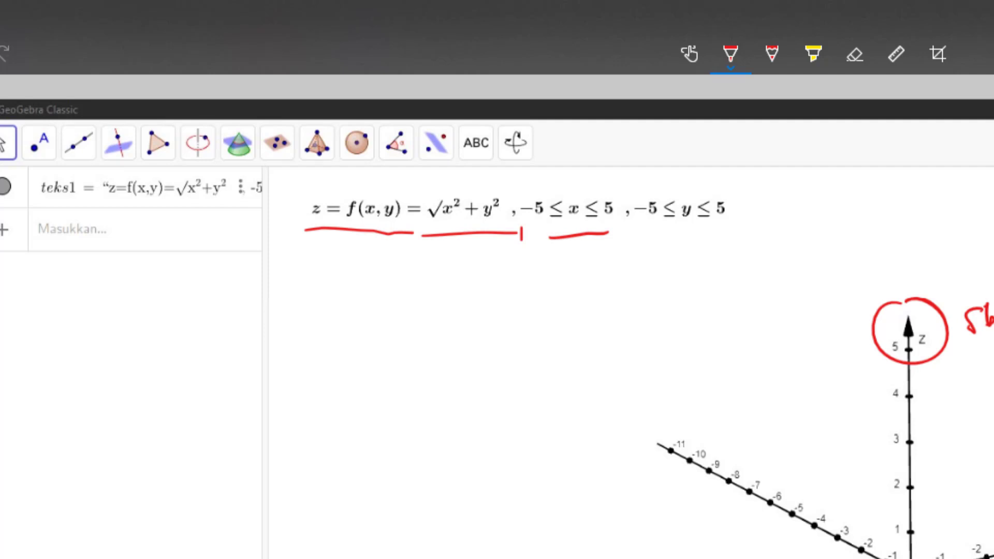
pyautogui.moveTo(650, 236); pyautogui.dragTo(720, 228)
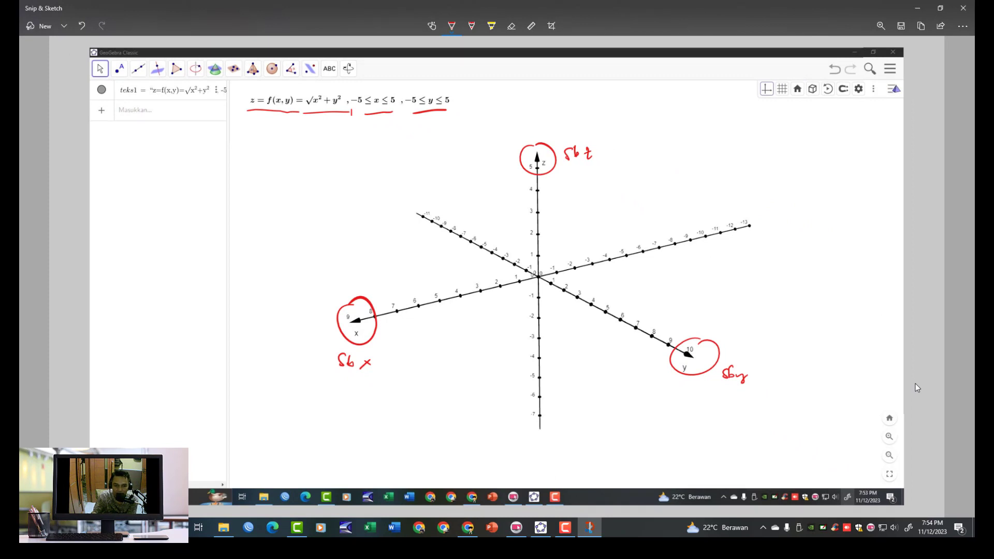
# - Scatter red dots around the origin to mark points of the xy-plane on all sides of the axes
pyautogui.click(456, 275)
pyautogui.click(467, 270)
pyautogui.click(477, 261)
pyautogui.click(484, 274)
pyautogui.click(516, 249)
pyautogui.click(531, 253)
pyautogui.click(560, 246)
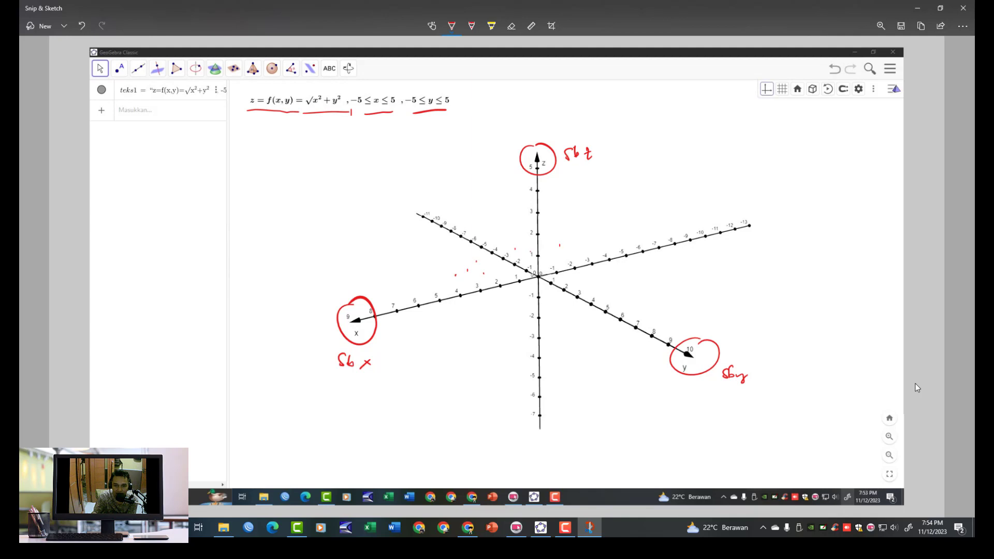
pyautogui.click(560, 253)
pyautogui.click(581, 245)
pyautogui.click(593, 266)
pyautogui.click(593, 278)
pyautogui.click(583, 284)
pyautogui.click(579, 316)
pyautogui.click(569, 321)
pyautogui.click(544, 324)
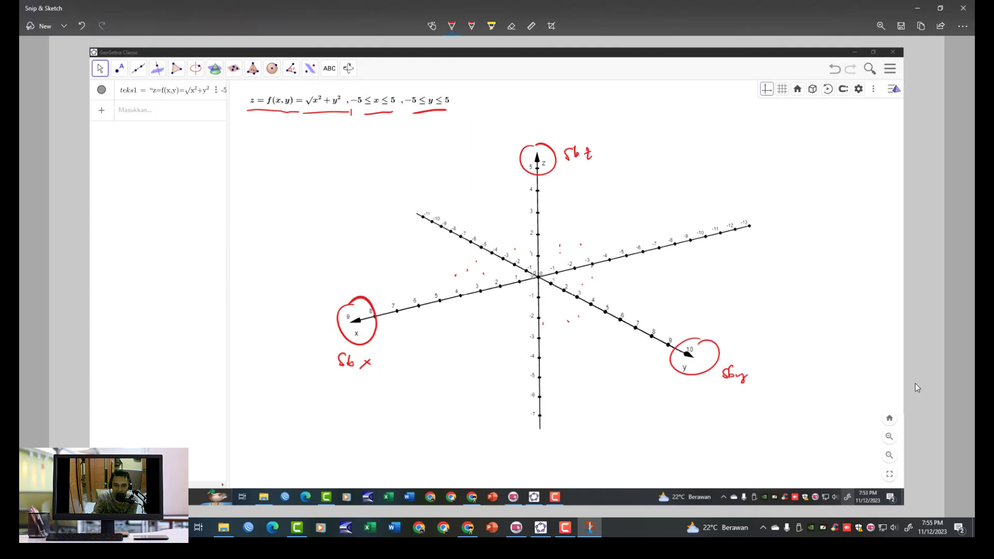
pyautogui.click(504, 330)
pyautogui.click(504, 318)
pyautogui.click(490, 325)
pyautogui.click(475, 316)
pyautogui.click(493, 314)
pyautogui.click(490, 304)
pyautogui.click(508, 300)
pyautogui.click(522, 306)
pyautogui.click(521, 330)
pyautogui.click(575, 334)
# - Mark a bold point beside the y axis and handwrite the label "A(x,y)" next to it
pyautogui.moveTo(604, 279)
pyautogui.mouseDown()
pyautogui.moveTo(634, 286)
pyautogui.moveTo(624, 280)
pyautogui.mouseUp()
pyautogui.moveTo(617, 277); pyautogui.dragTo(649, 277)
pyautogui.moveTo(649, 269)
pyautogui.mouseDown()
pyautogui.moveTo(641, 279)
pyautogui.moveTo(657, 282)
pyautogui.mouseUp()
pyautogui.moveTo(668, 268)
pyautogui.mouseDown()
pyautogui.moveTo(667, 287)
pyautogui.moveTo(658, 278)
pyautogui.mouseUp()
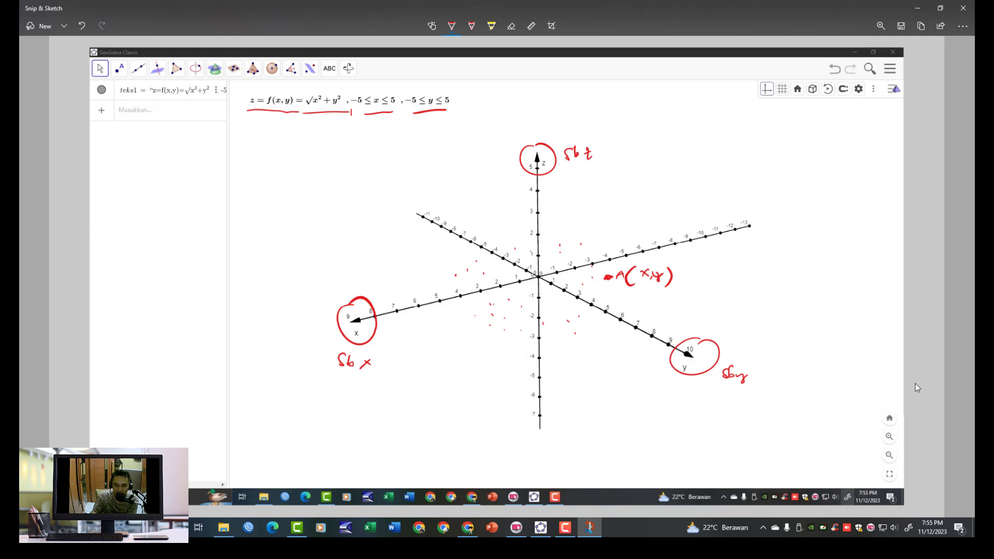
# - Annotate the coordinates of A with lines leading from x to "Absis" and from y to "ordinat", underlining both words
pyautogui.moveTo(647, 260); pyautogui.dragTo(676, 227)
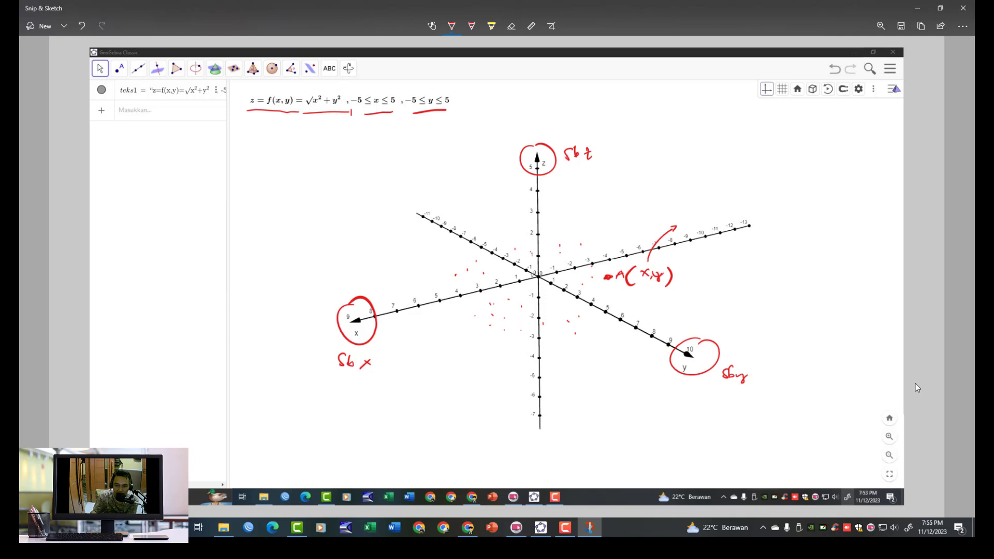
pyautogui.moveTo(683, 226); pyautogui.dragTo(721, 221)
pyautogui.moveTo(663, 287)
pyautogui.mouseDown()
pyautogui.moveTo(707, 295)
pyautogui.moveTo(769, 278)
pyautogui.mouseUp()
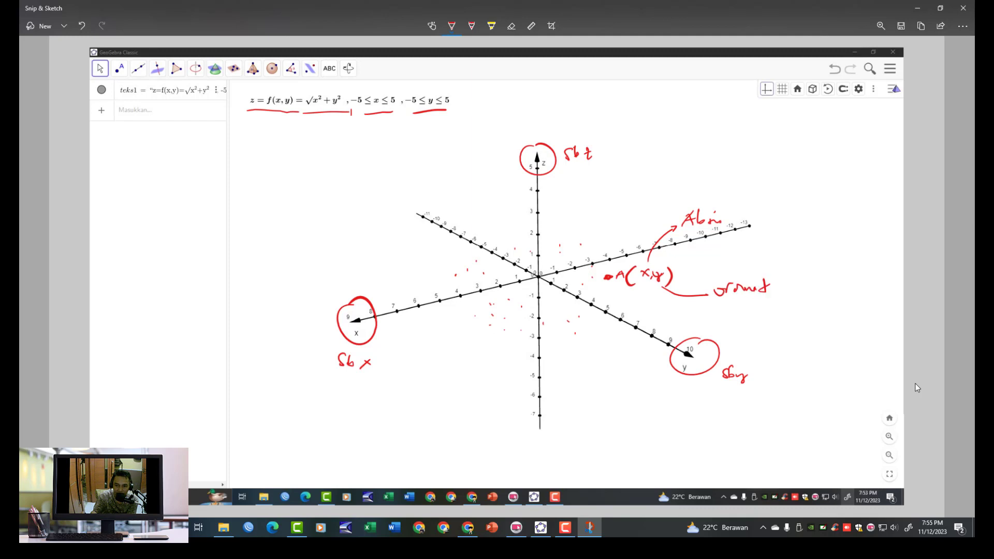
pyautogui.moveTo(727, 310); pyautogui.dragTo(749, 306)
pyautogui.moveTo(692, 237); pyautogui.dragTo(720, 233)
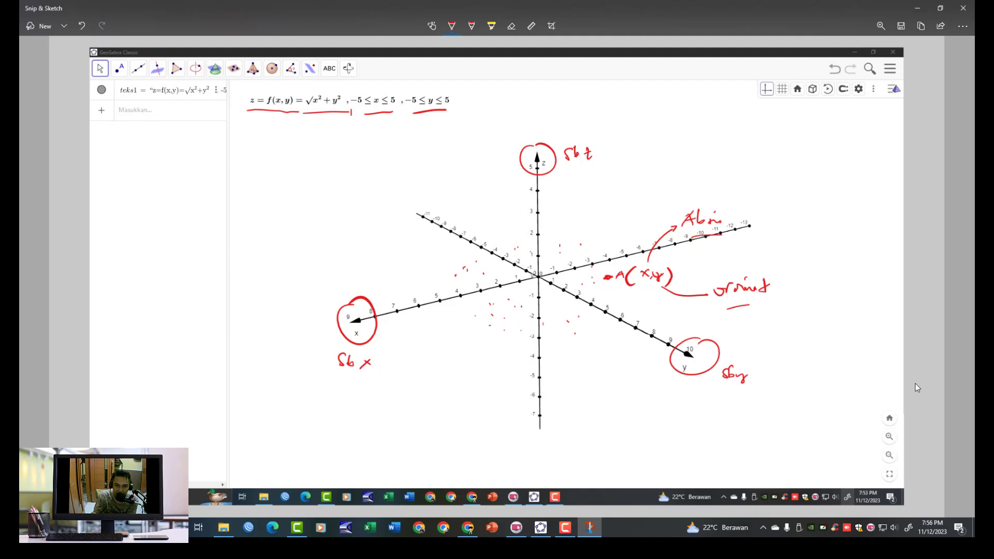
# - Trace along the z axis and handwrite an underlined "Kodomain" at its lower end
pyautogui.moveTo(539, 179)
pyautogui.mouseDown()
pyautogui.moveTo(550, 393)
pyautogui.moveTo(561, 414)
pyautogui.moveTo(624, 413)
pyautogui.mouseUp()
pyautogui.moveTo(562, 435); pyautogui.dragTo(611, 428)
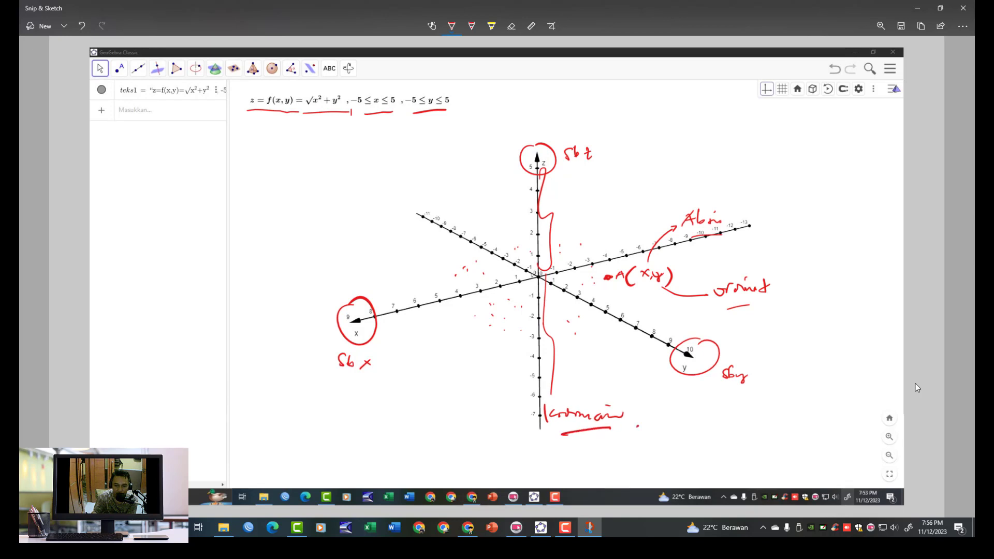
pyautogui.click(638, 426)
# - Mark a point labelled "B(x, y, z)" with "Range" written above it, and close the annotated snip
pyautogui.moveTo(597, 196)
pyautogui.mouseDown()
pyautogui.moveTo(613, 202)
pyautogui.moveTo(608, 191)
pyautogui.mouseUp()
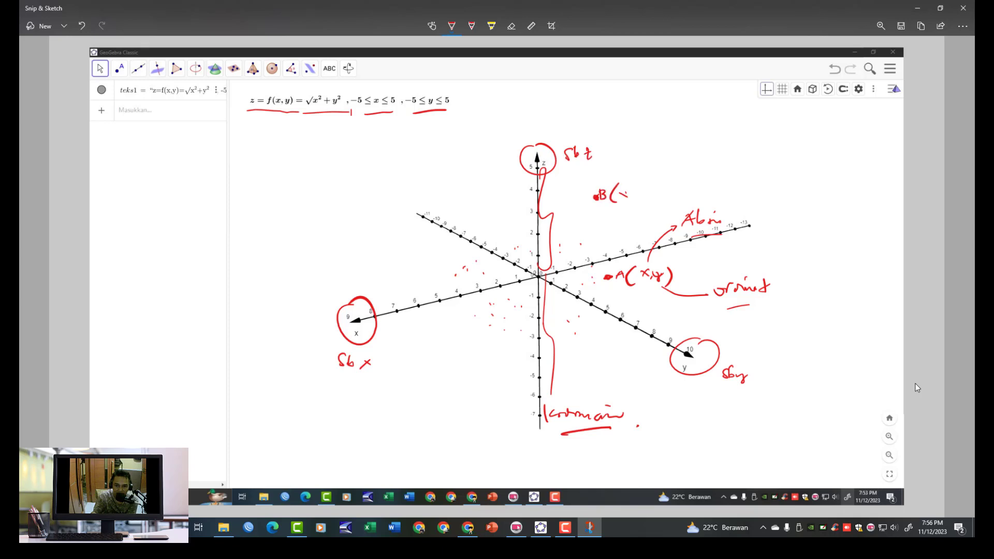
pyautogui.moveTo(628, 193); pyautogui.dragTo(620, 199)
pyautogui.moveTo(632, 196); pyautogui.dragTo(674, 200)
pyautogui.moveTo(642, 175); pyautogui.dragTo(682, 179)
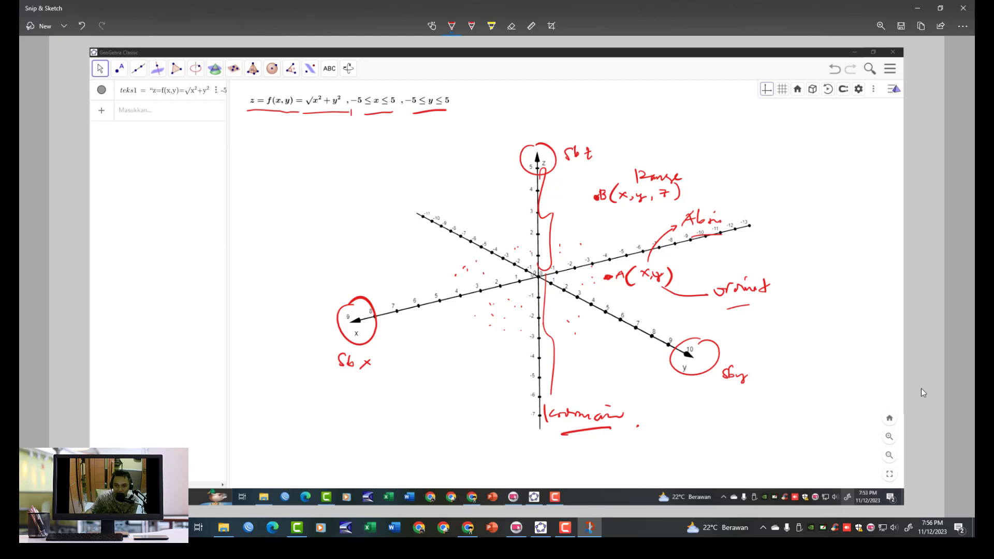
pyautogui.click(963, 7)
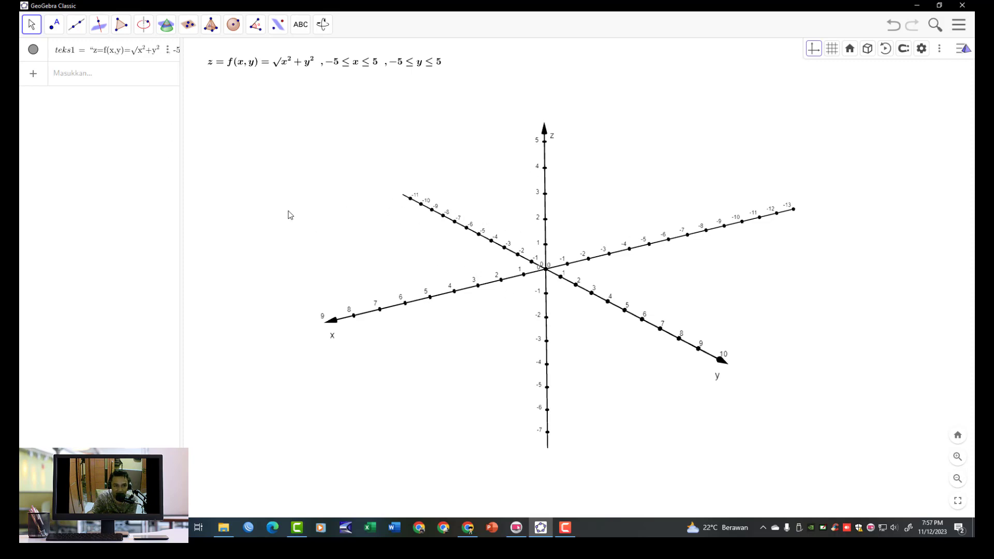
# - Define the function f(x, y) = √(x² + y²) to plot its surface in the 3D view
pyautogui.click(104, 74)
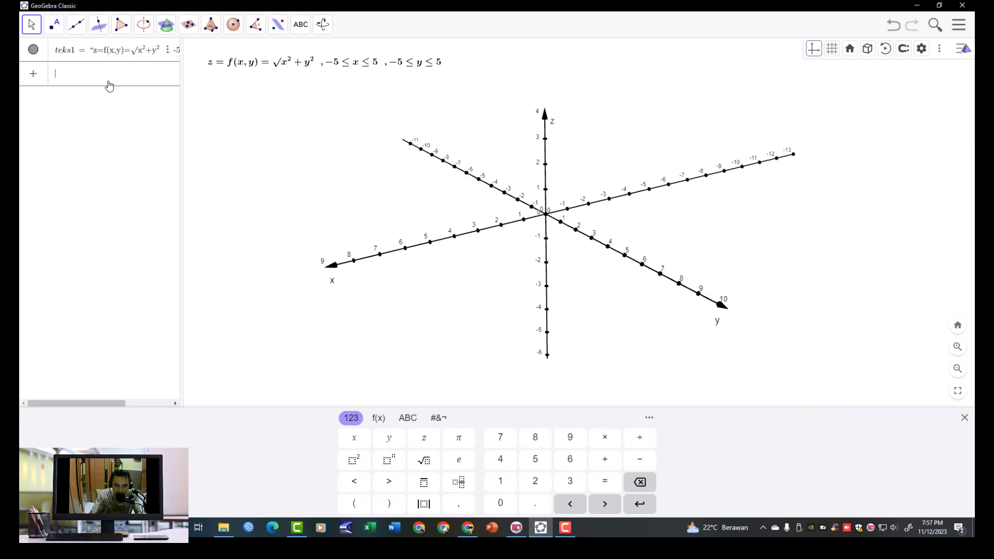
pyautogui.write('f(')
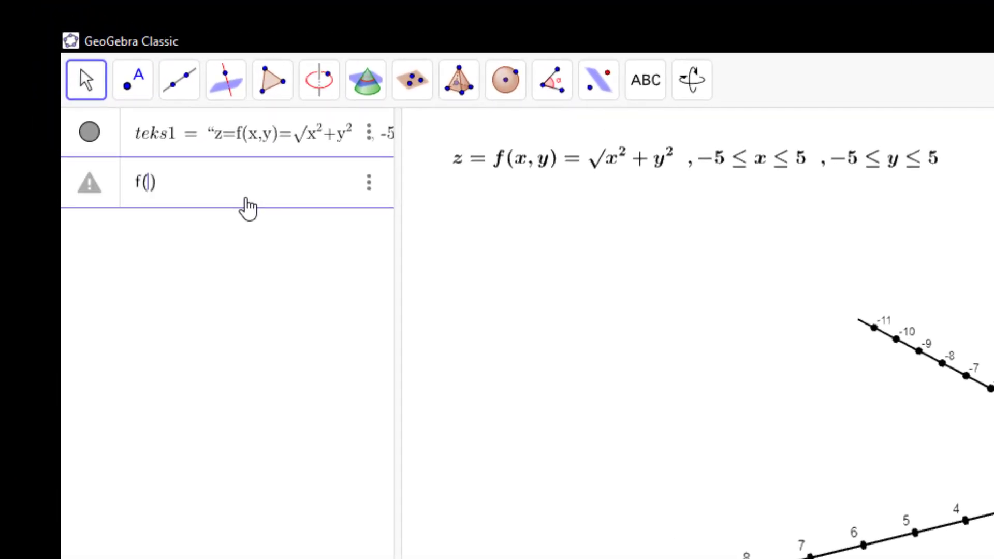
pyautogui.write('x, y) ')
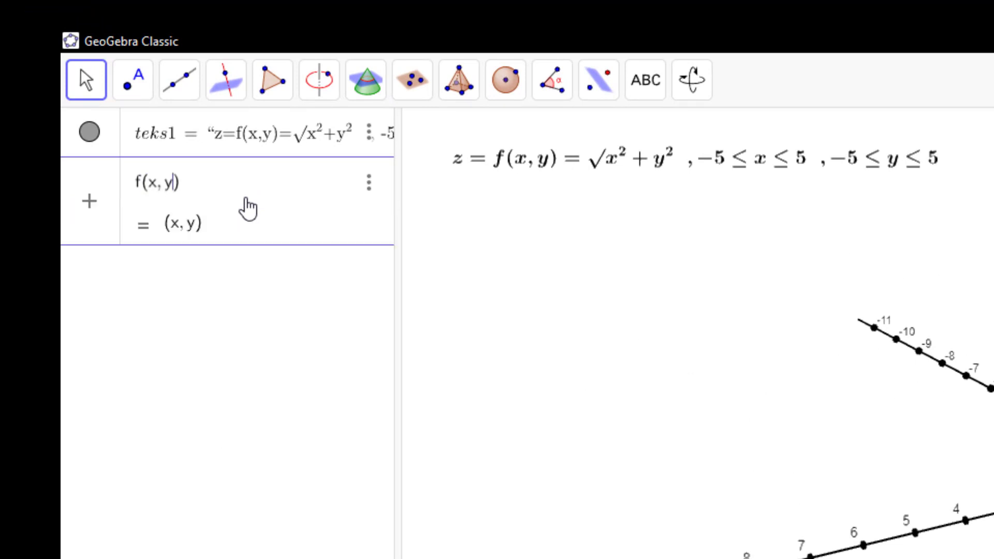
pyautogui.write('=')
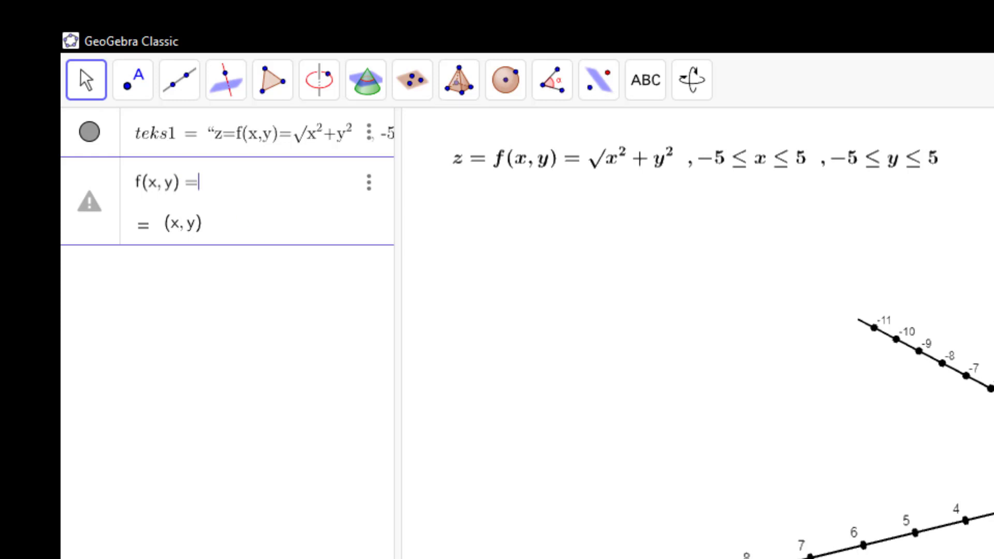
pyautogui.click(424, 462)
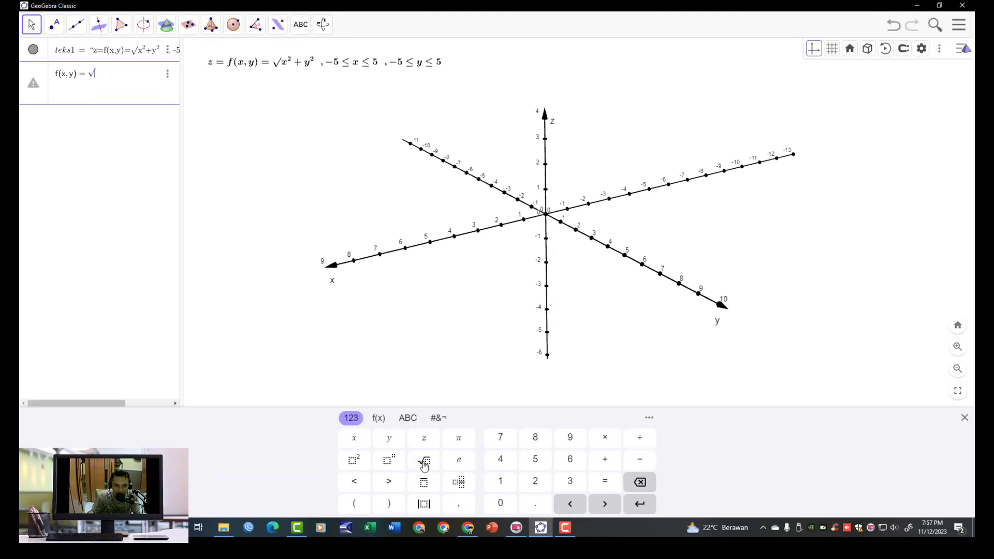
pyautogui.click(354, 438)
pyautogui.click(355, 461)
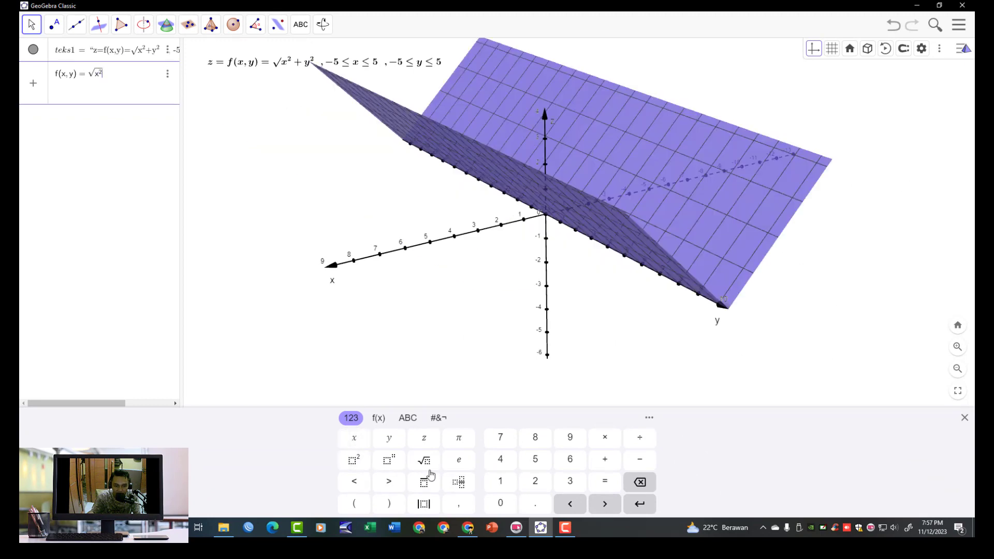
pyautogui.click(601, 461)
pyautogui.click(390, 443)
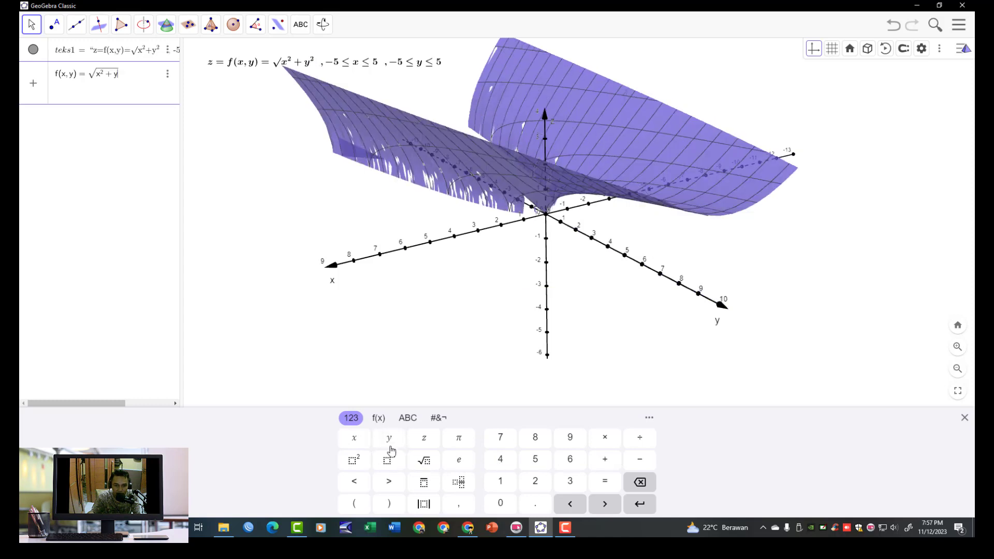
pyautogui.click(354, 463)
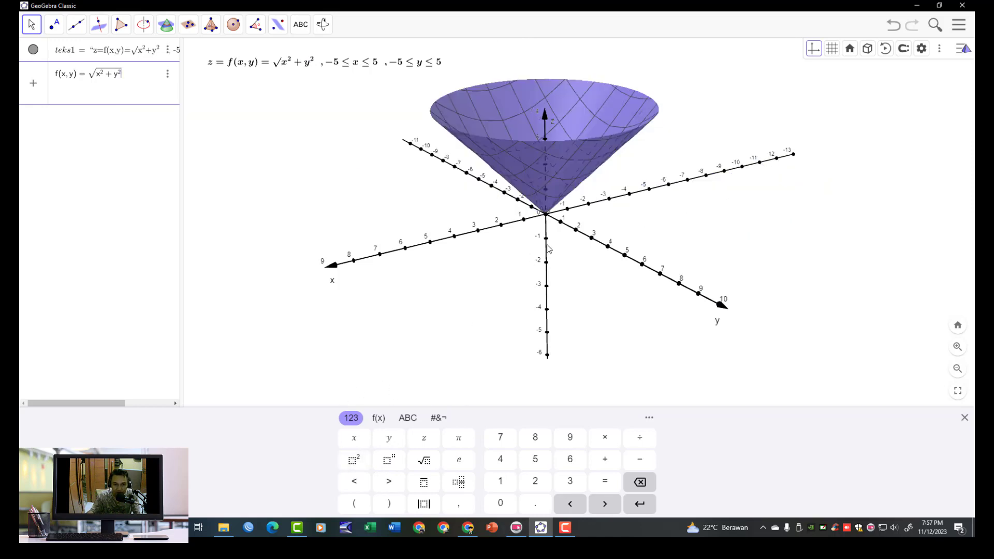
pyautogui.moveTo(679, 240)
pyautogui.mouseDown()
pyautogui.moveTo(686, 260)
pyautogui.moveTo(662, 266)
pyautogui.moveTo(663, 247)
pyautogui.moveTo(685, 242)
pyautogui.mouseUp()
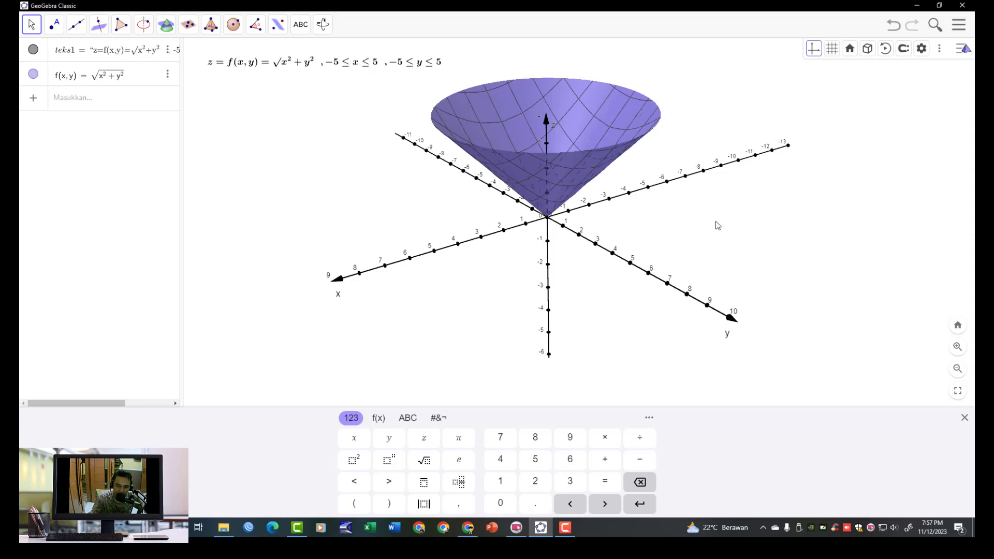
pyautogui.moveTo(709, 225)
pyautogui.mouseDown()
pyautogui.moveTo(721, 224)
pyautogui.moveTo(697, 229)
pyautogui.moveTo(720, 224)
pyautogui.mouseUp()
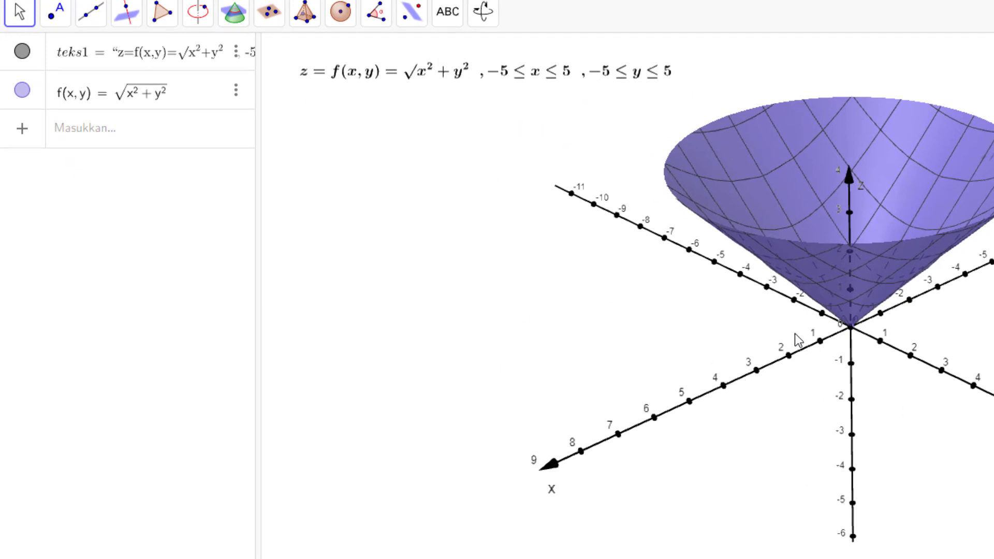
# - Create the point A = (a, b) in the xy-plane, with sliders for a and b
pyautogui.click(88, 136)
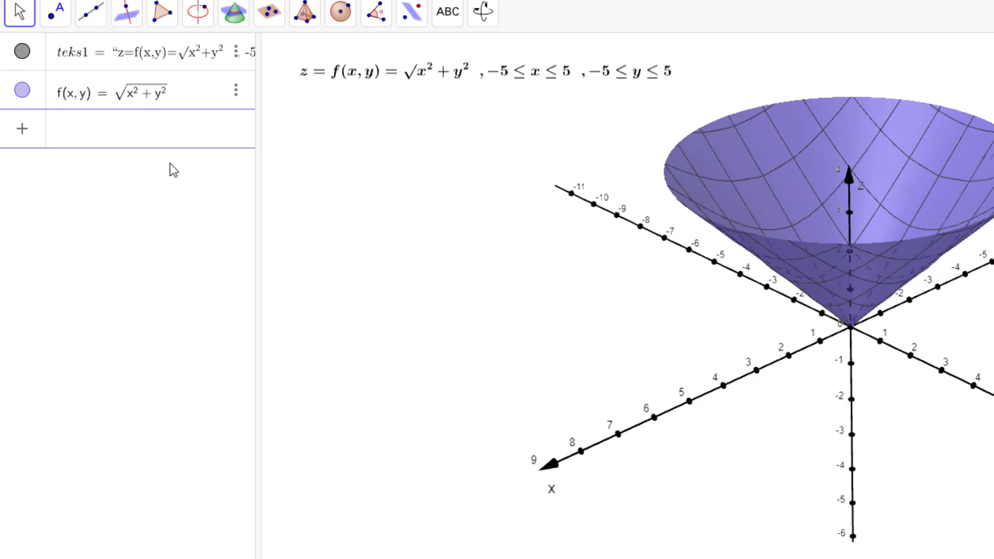
pyautogui.write('A = (')
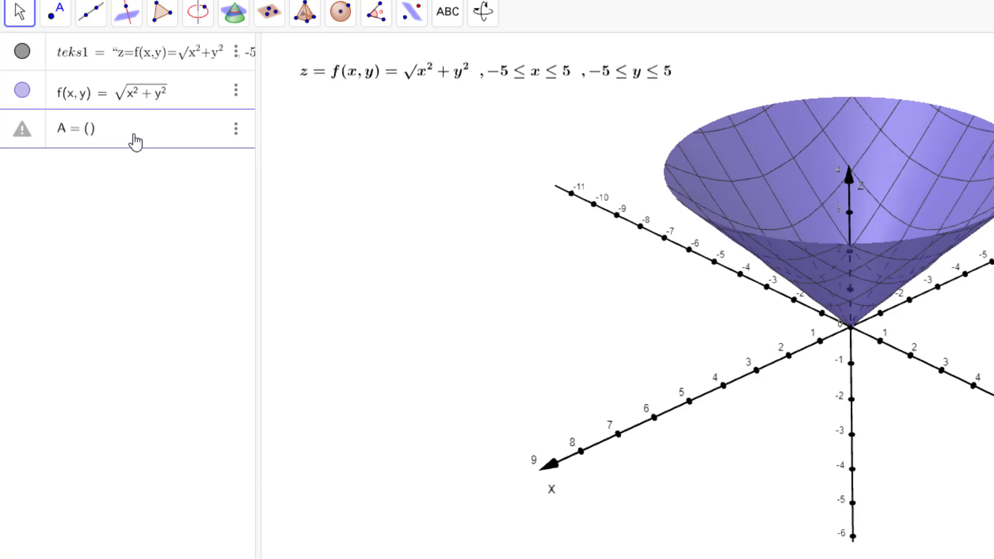
pyautogui.write('a, b')
pyautogui.press('Return')
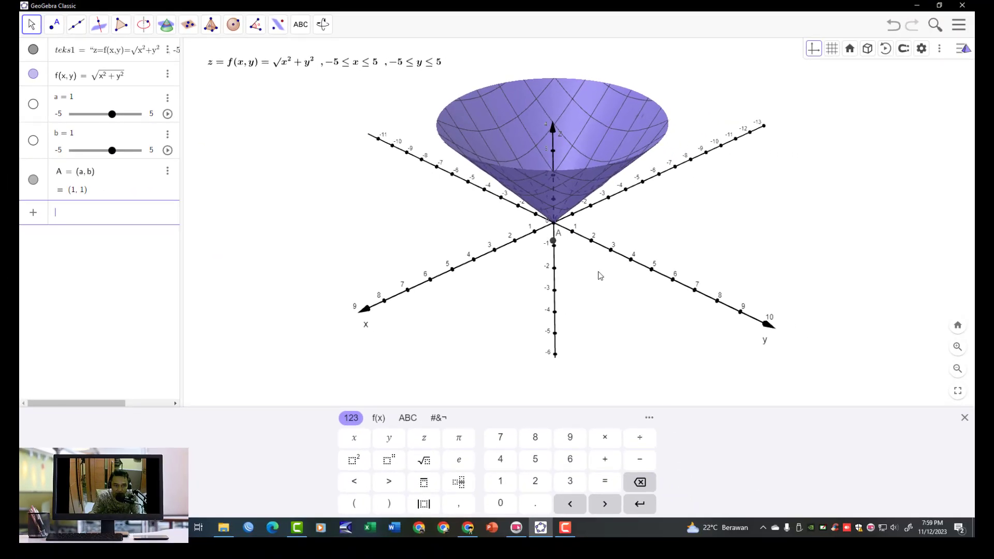
pyautogui.moveTo(601, 275)
pyautogui.mouseDown()
pyautogui.moveTo(614, 273)
pyautogui.moveTo(613, 263)
pyautogui.mouseUp()
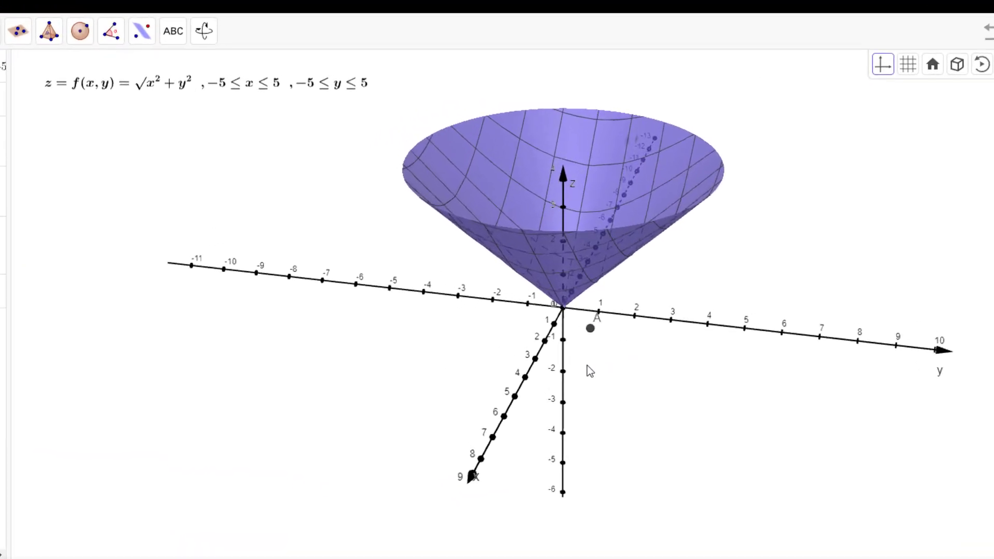
pyautogui.moveTo(656, 392)
pyautogui.mouseDown()
pyautogui.moveTo(644, 392)
pyautogui.moveTo(653, 393)
pyautogui.mouseUp()
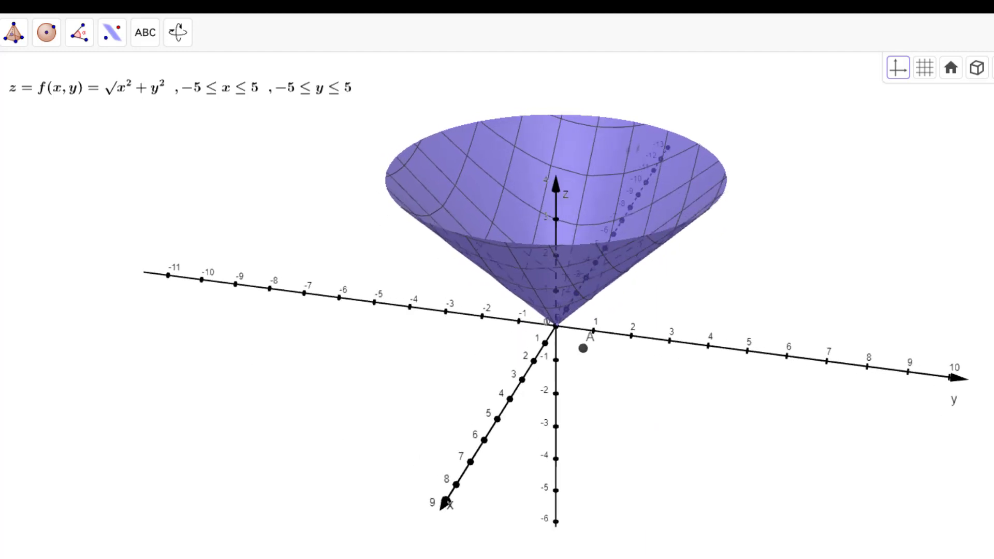
# - Try out sliders a and b at 1.6 and 1.5, and colour point A red
pyautogui.moveTo(114, 117); pyautogui.dragTo(116, 161)
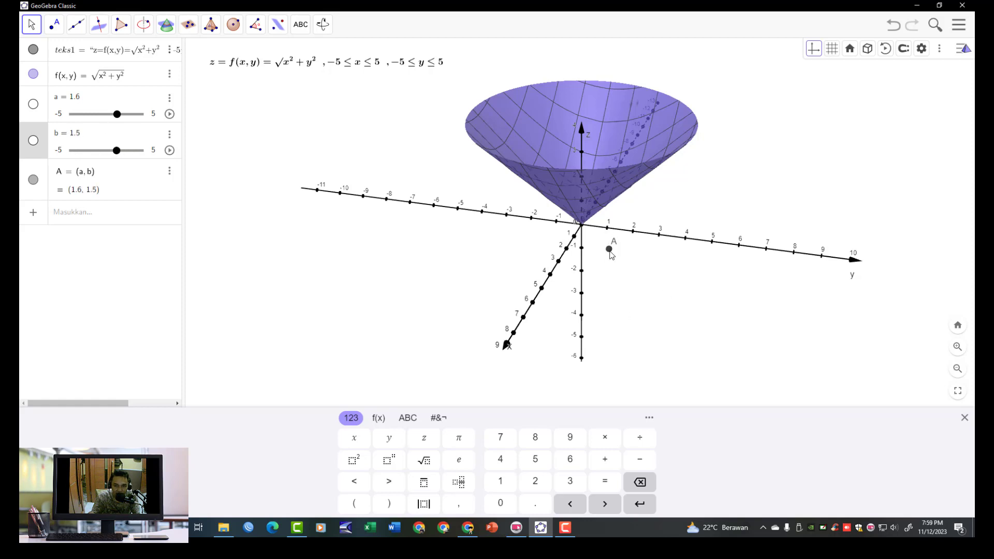
pyautogui.moveTo(609, 249)
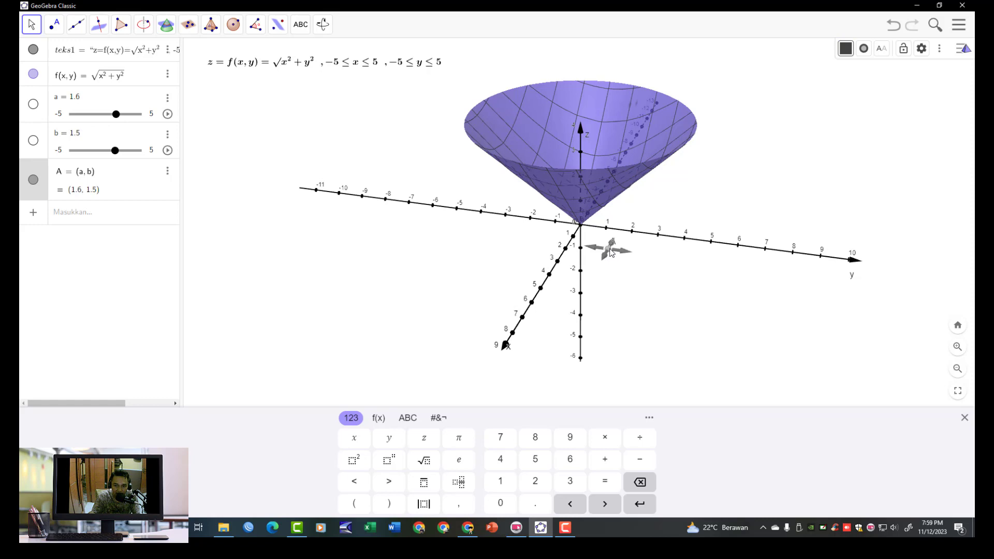
pyautogui.click(846, 51)
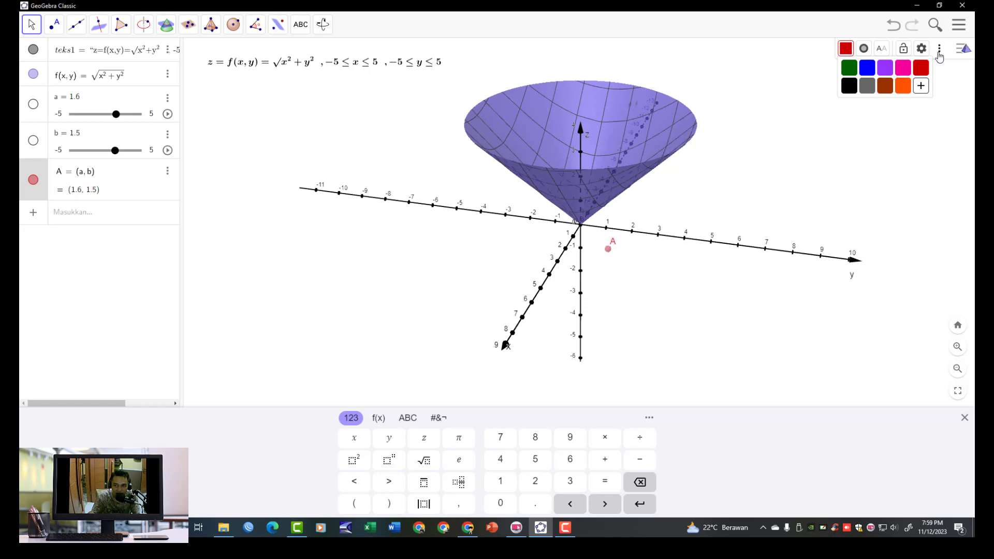
# - Label point A with its name and value, and set the sliders to a = 2 and b = 1
pyautogui.click(940, 50)
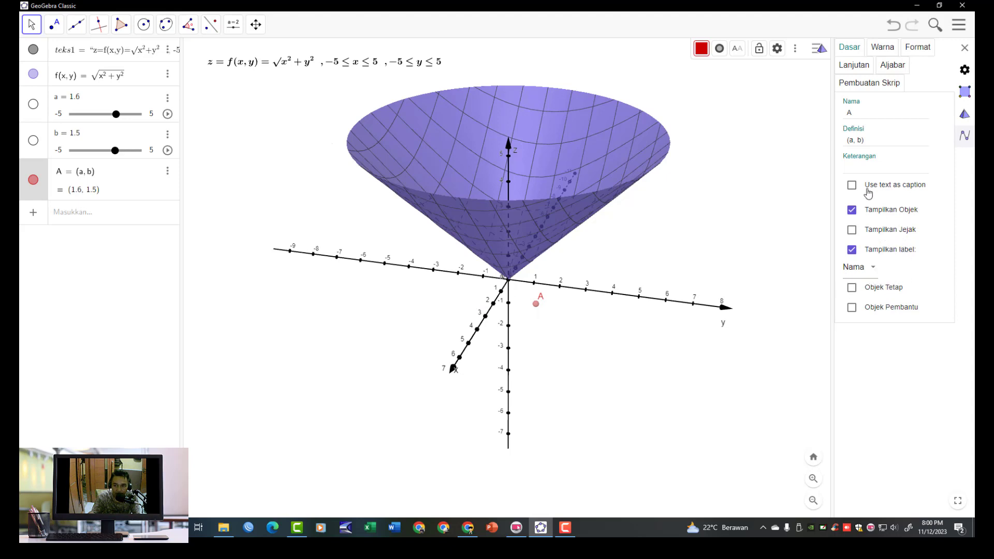
pyautogui.click(874, 269)
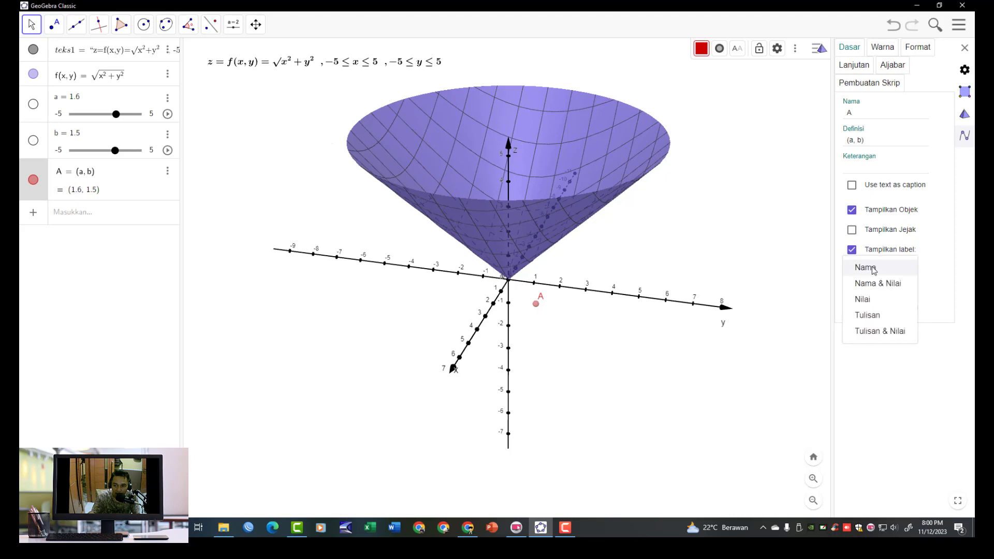
pyautogui.click(884, 289)
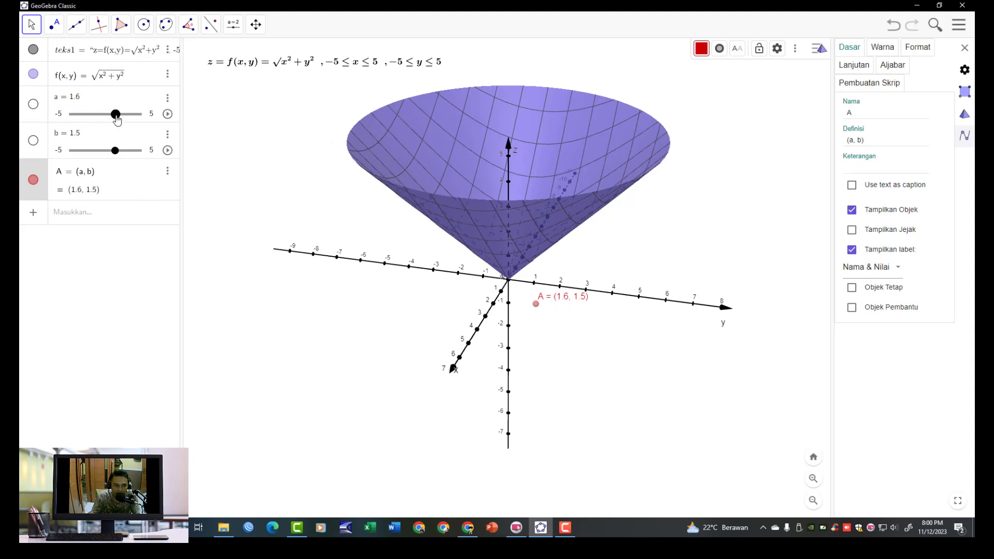
pyautogui.moveTo(116, 115); pyautogui.dragTo(114, 158)
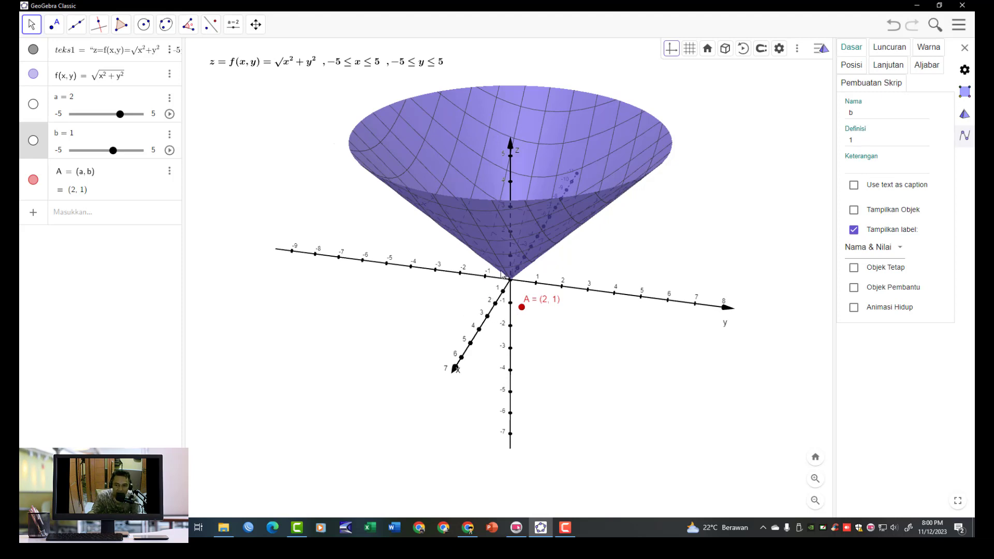
pyautogui.click(965, 47)
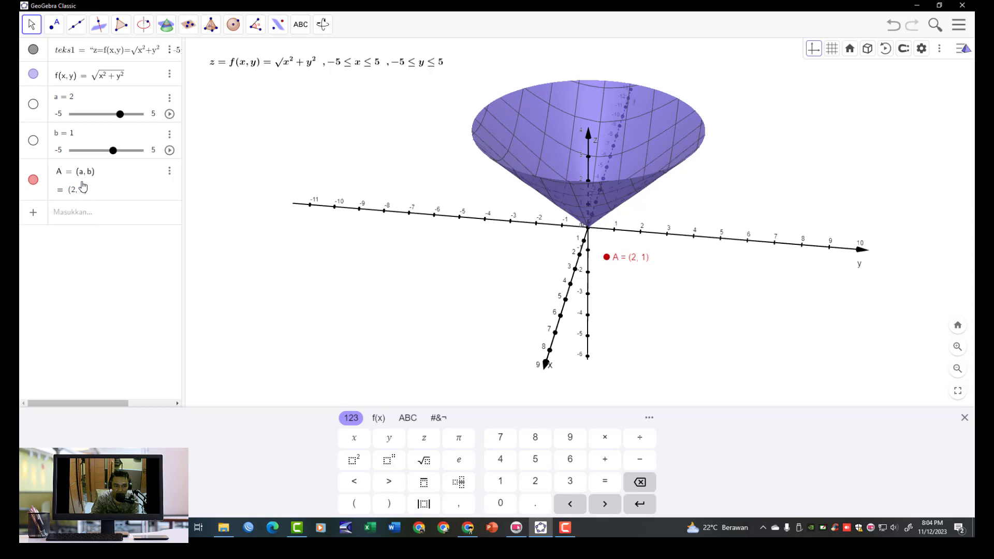
# - Create the point B = (a, b, f(a, b)) on the surface directly above point A
pyautogui.click(99, 218)
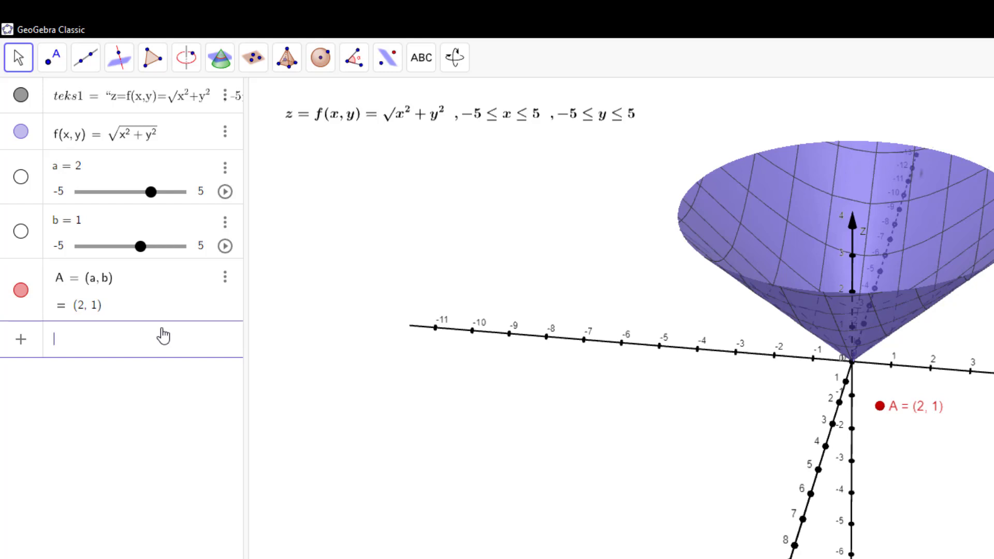
pyautogui.write('B = (')
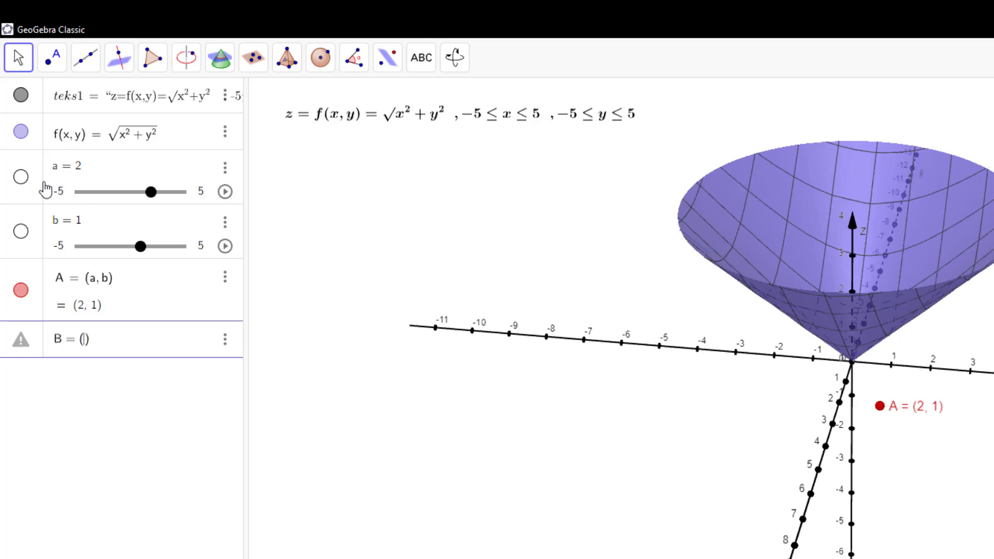
pyautogui.write('a, ')
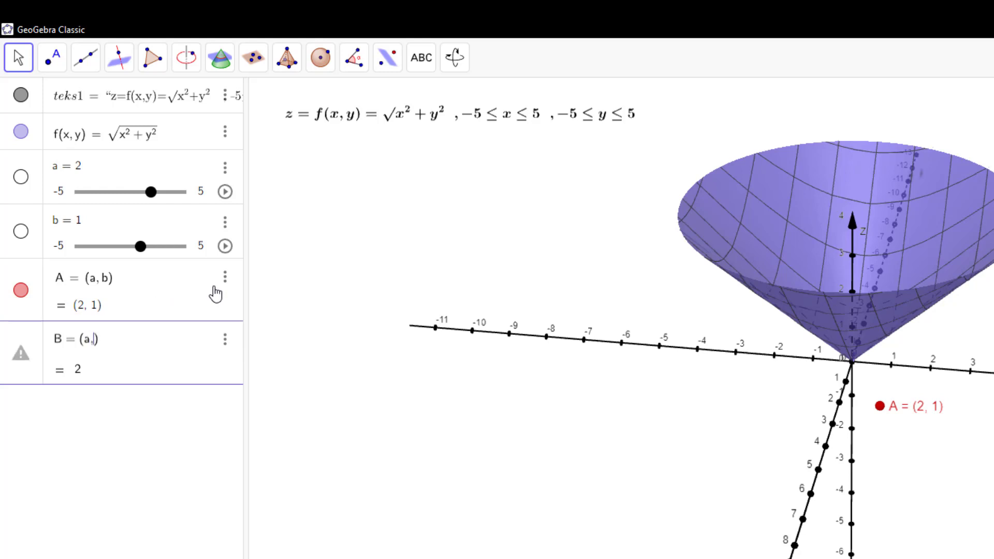
pyautogui.write('b,')
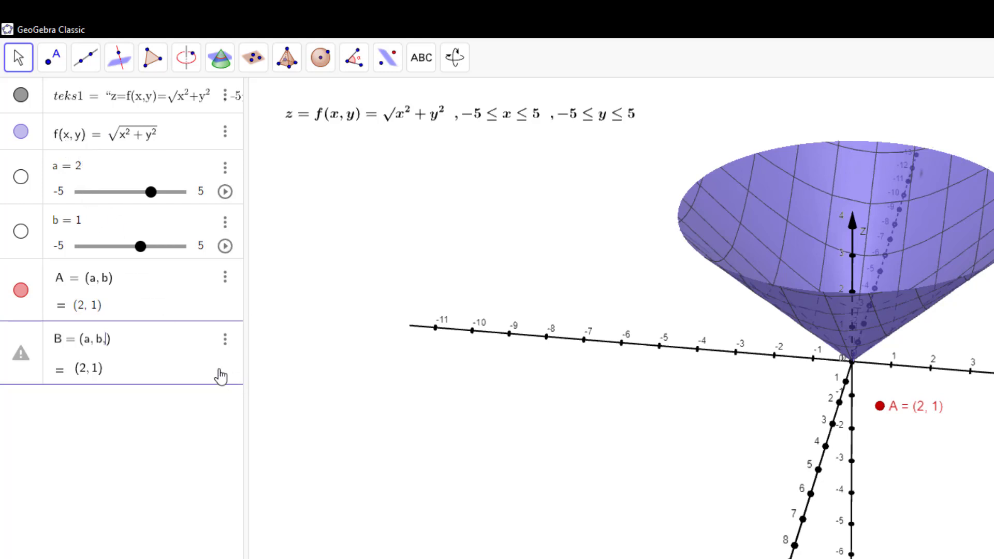
pyautogui.write('f')
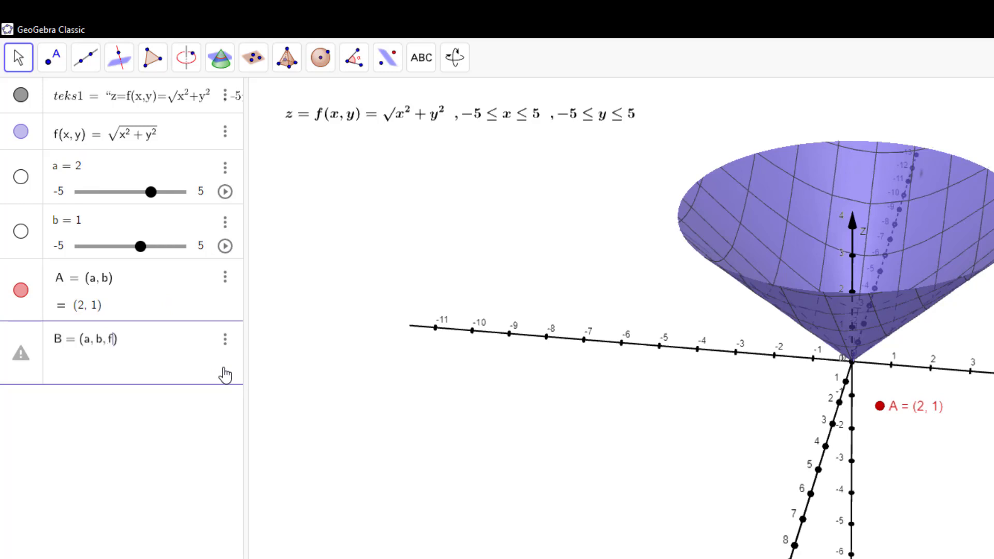
pyautogui.write('(a, b')
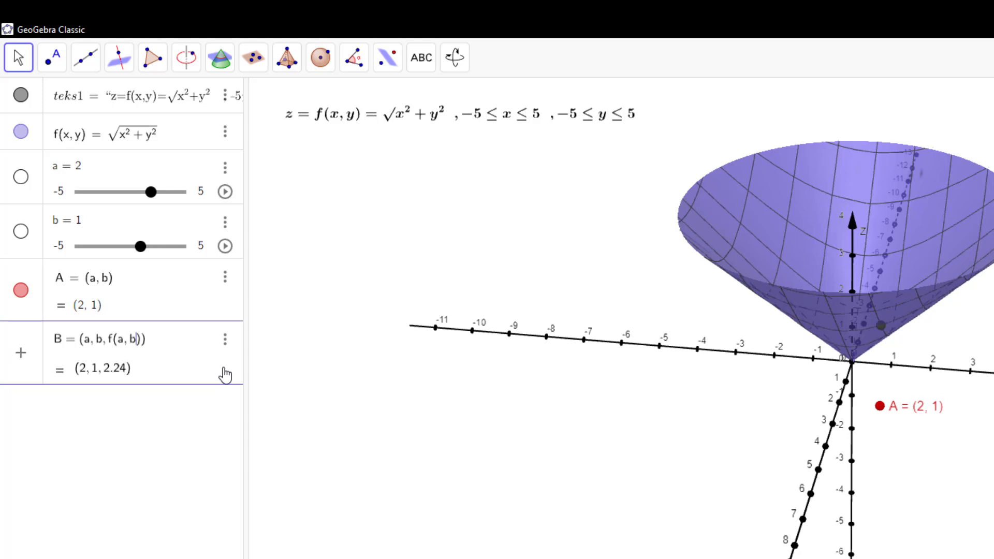
pyautogui.press('Return')
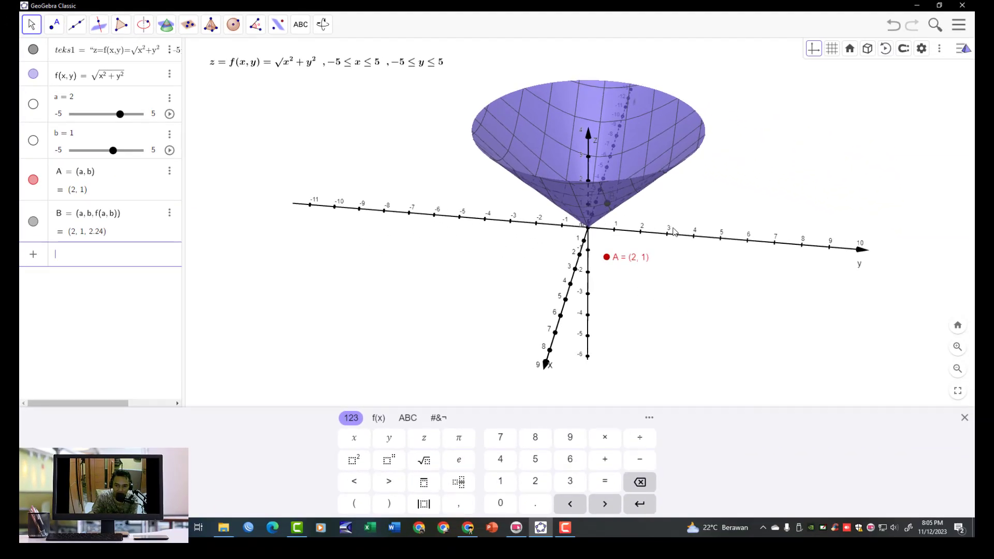
# - Lower the opacity of the cone surface so that point B can be seen through it
pyautogui.moveTo(695, 270)
pyautogui.mouseDown()
pyautogui.moveTo(698, 288)
pyautogui.moveTo(691, 256)
pyautogui.moveTo(686, 273)
pyautogui.moveTo(699, 273)
pyautogui.moveTo(694, 263)
pyautogui.mouseUp()
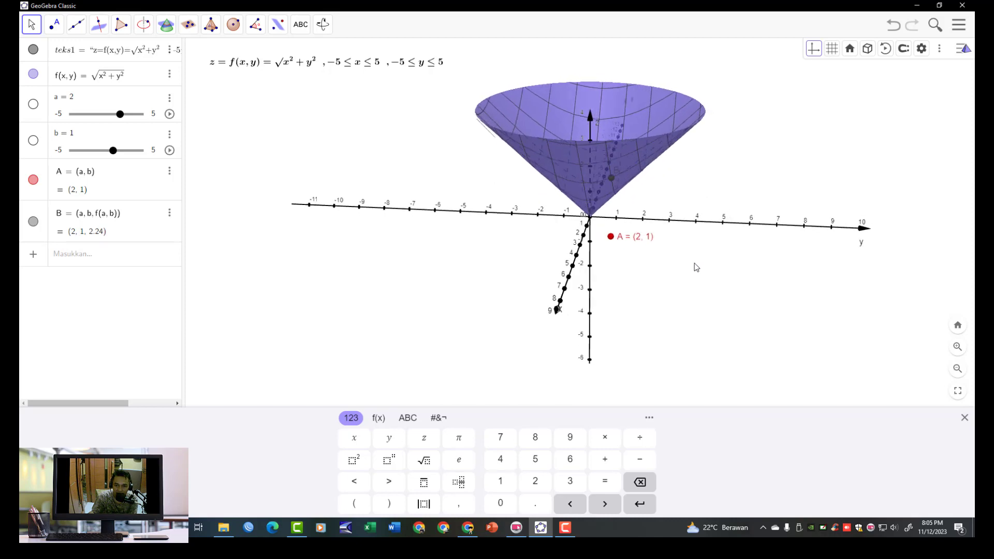
pyautogui.moveTo(673, 178); pyautogui.dragTo(667, 207)
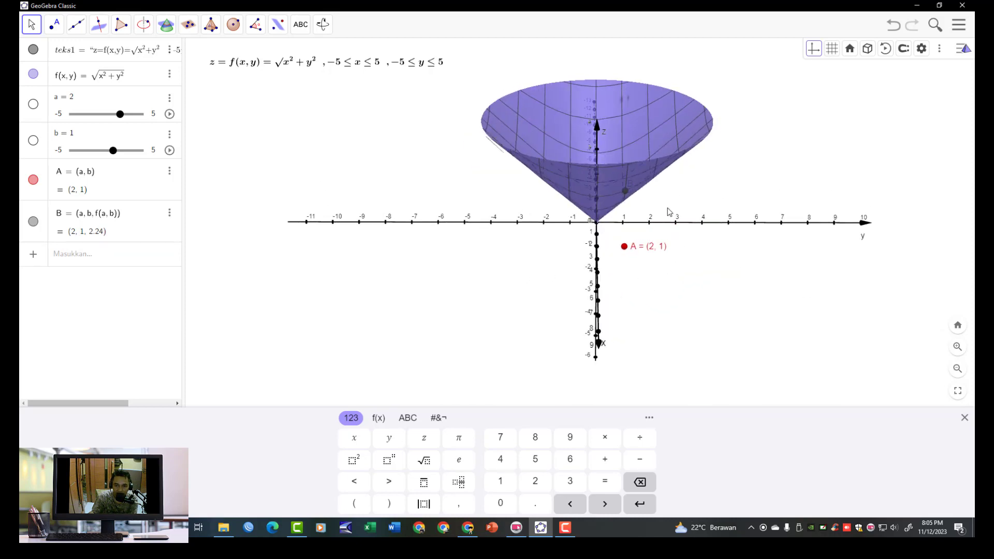
pyautogui.click(676, 141)
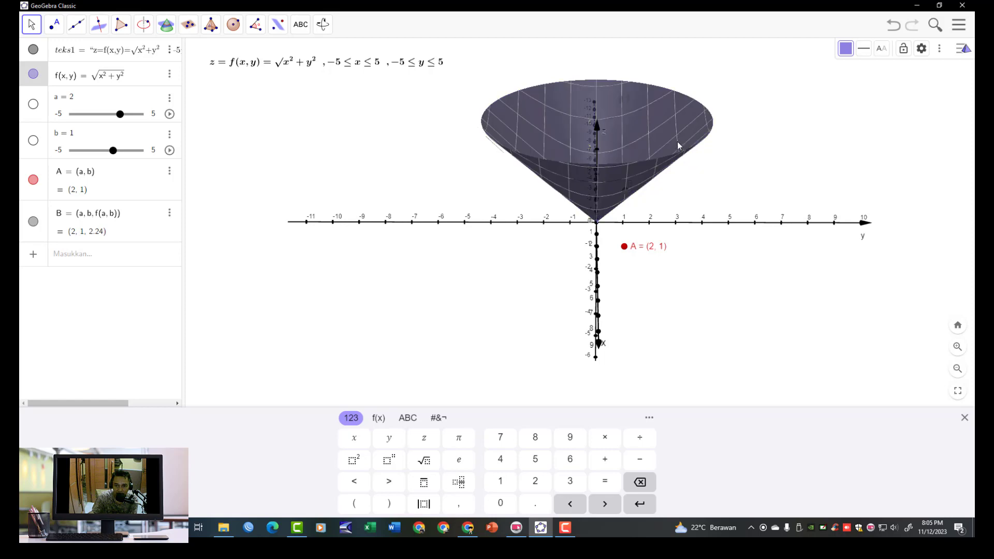
pyautogui.click(847, 49)
pyautogui.moveTo(874, 103); pyautogui.dragTo(859, 103)
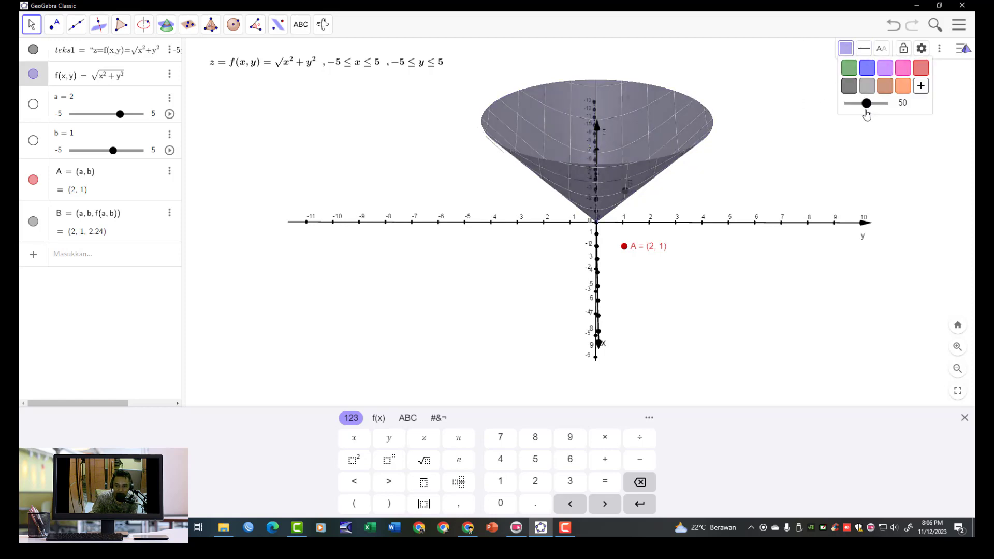
pyautogui.click(791, 179)
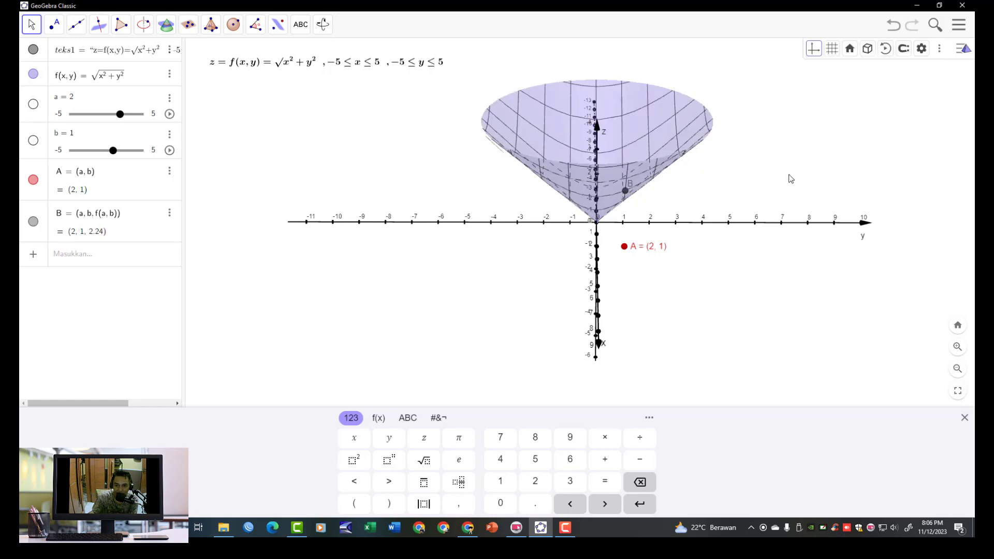
# - Colour point B on the cone surface red
pyautogui.moveTo(773, 182); pyautogui.dragTo(681, 185)
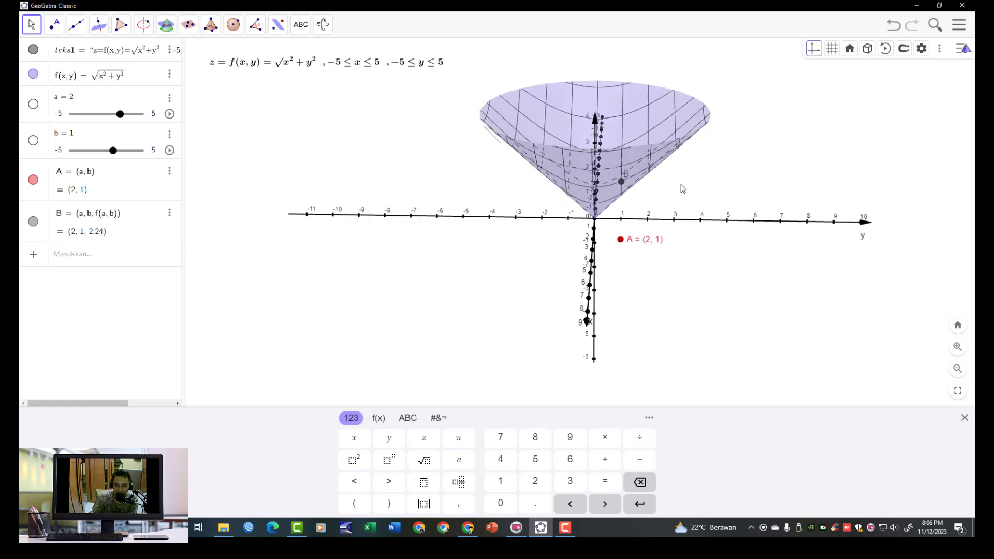
pyautogui.click(622, 183)
pyautogui.click(861, 52)
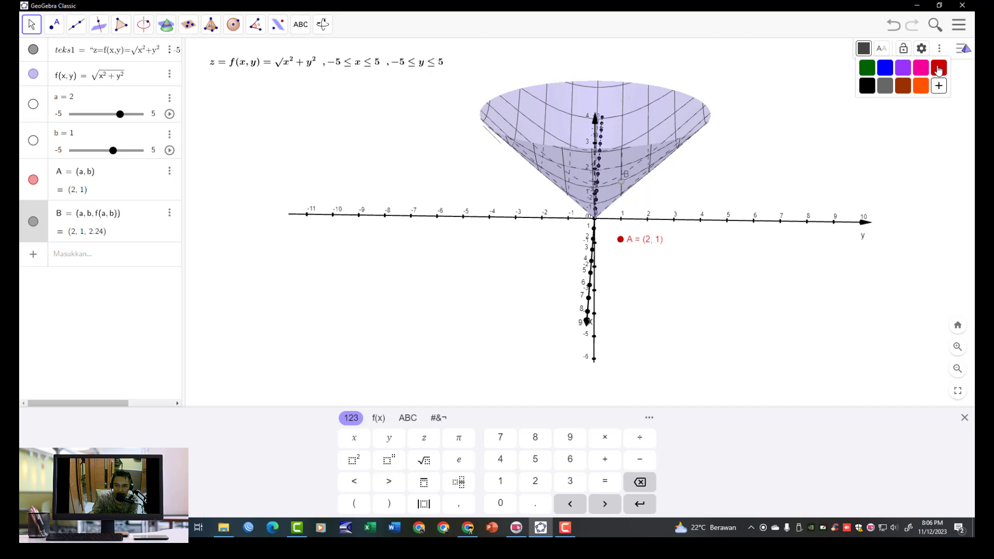
pyautogui.click(938, 69)
pyautogui.click(747, 190)
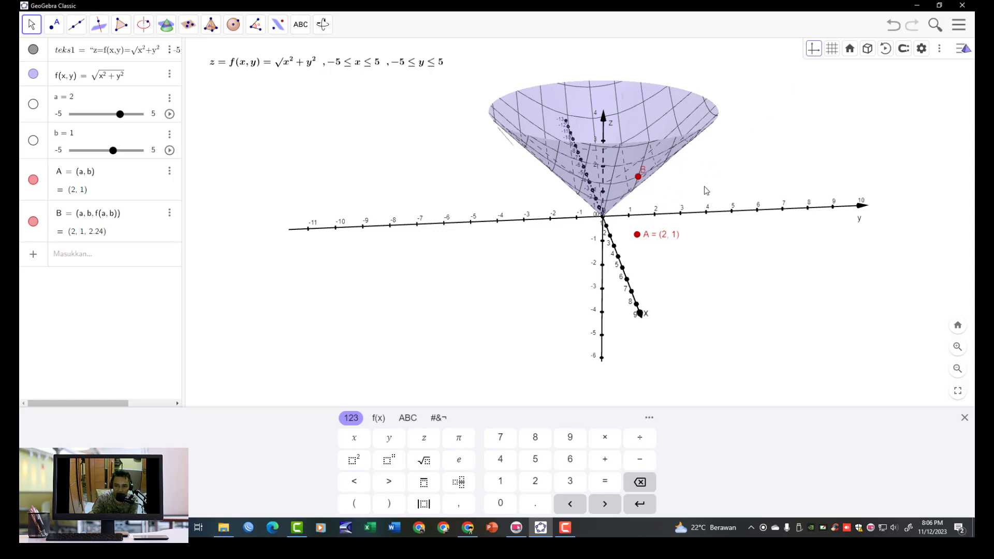
# - Draw a line segment from point A in the xy-plane to point B on the surface
pyautogui.click(54, 26)
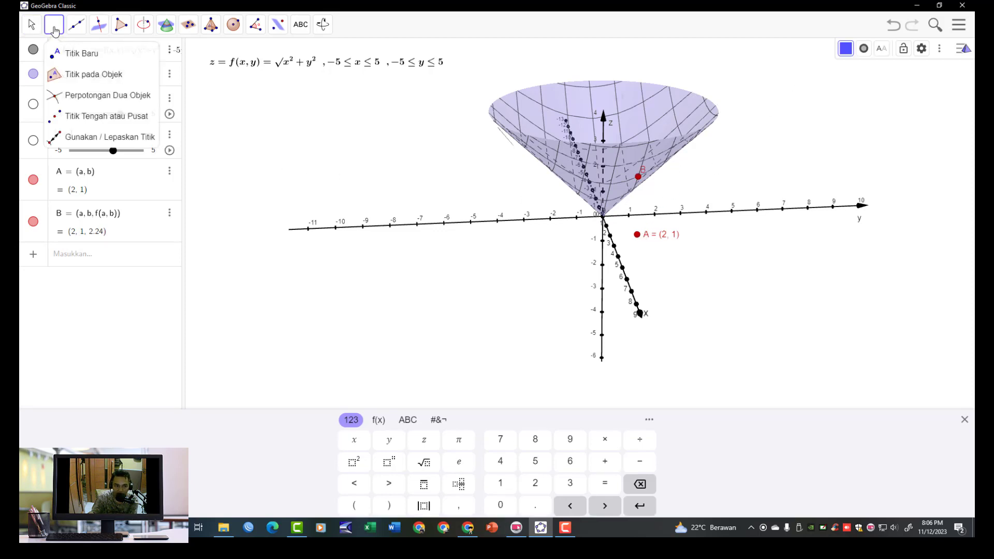
pyautogui.click(77, 30)
pyautogui.click(77, 31)
pyautogui.click(77, 32)
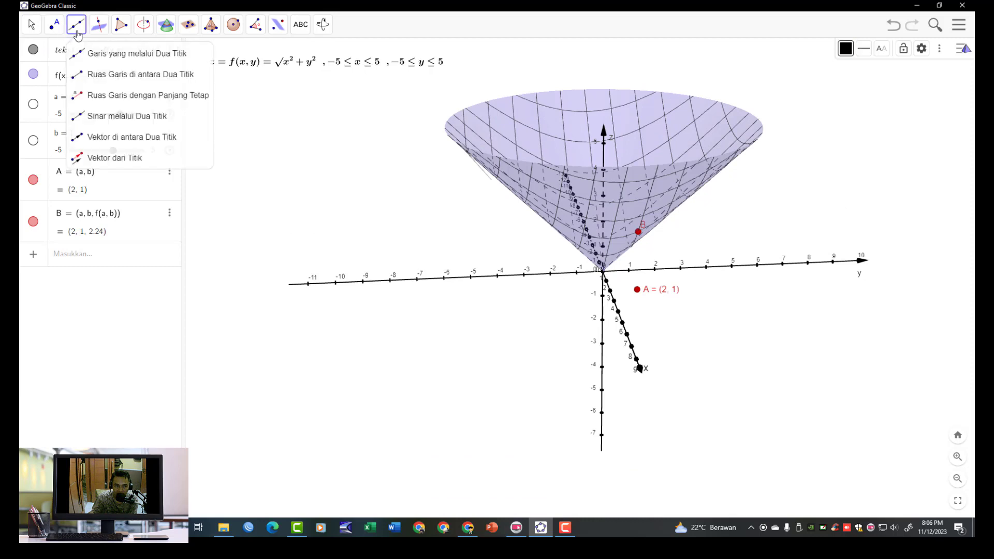
pyautogui.click(99, 75)
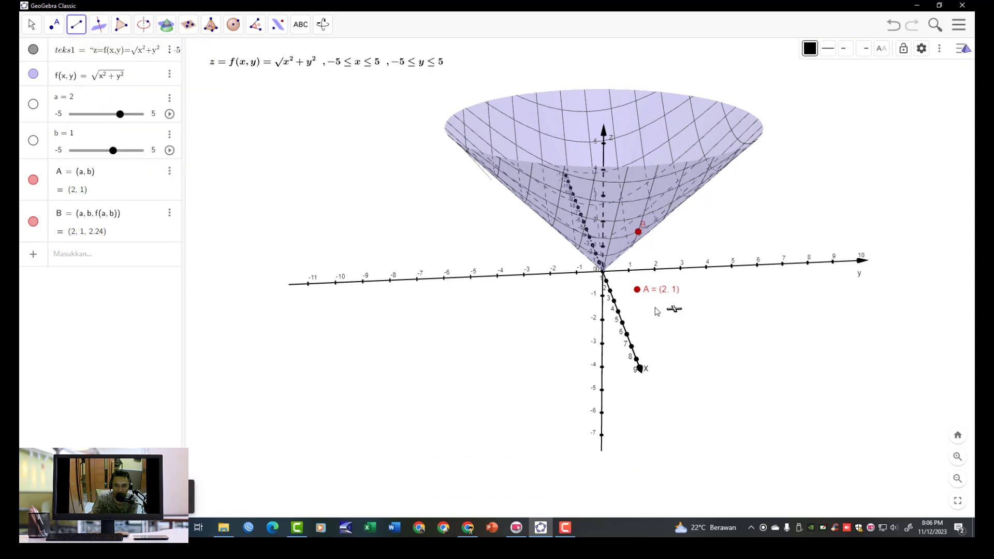
pyautogui.click(639, 290)
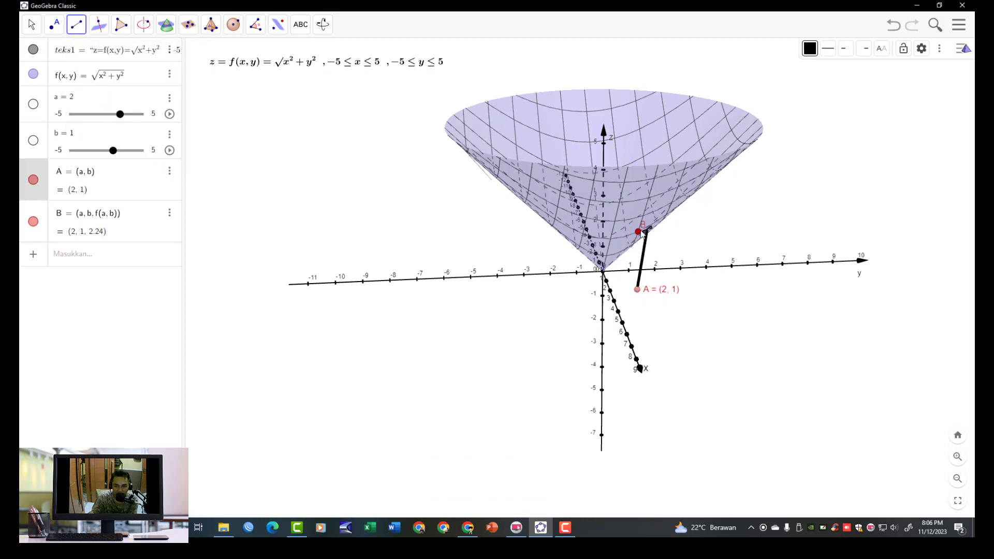
pyautogui.click(640, 233)
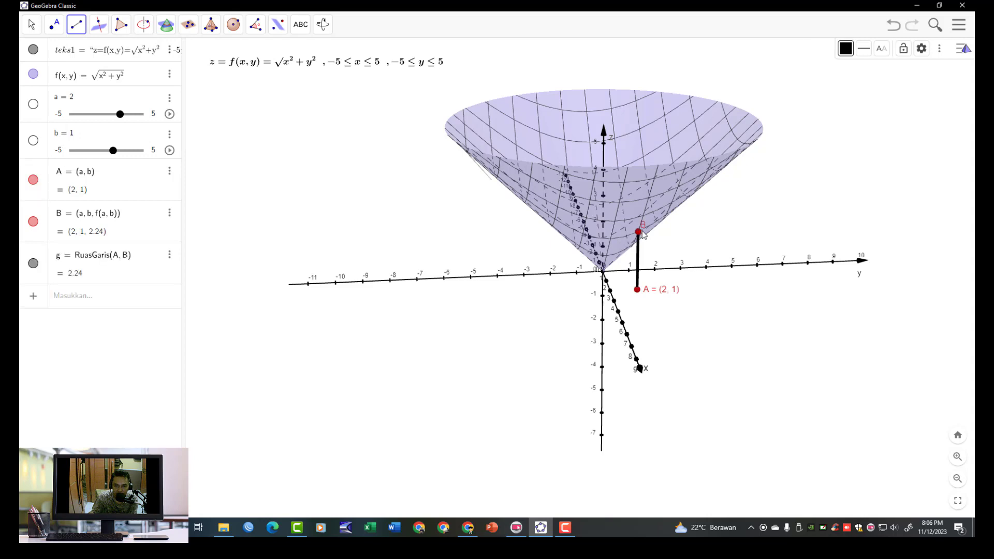
# - Set the thickness of the segment between A and B to 3 and its colour to red
pyautogui.click(866, 52)
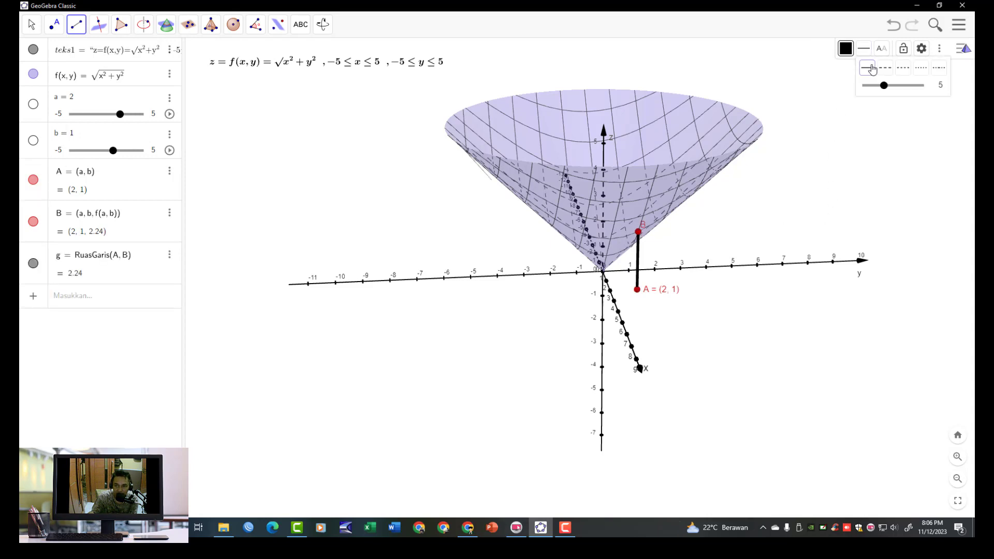
pyautogui.moveTo(884, 86); pyautogui.dragTo(876, 86)
pyautogui.click(851, 53)
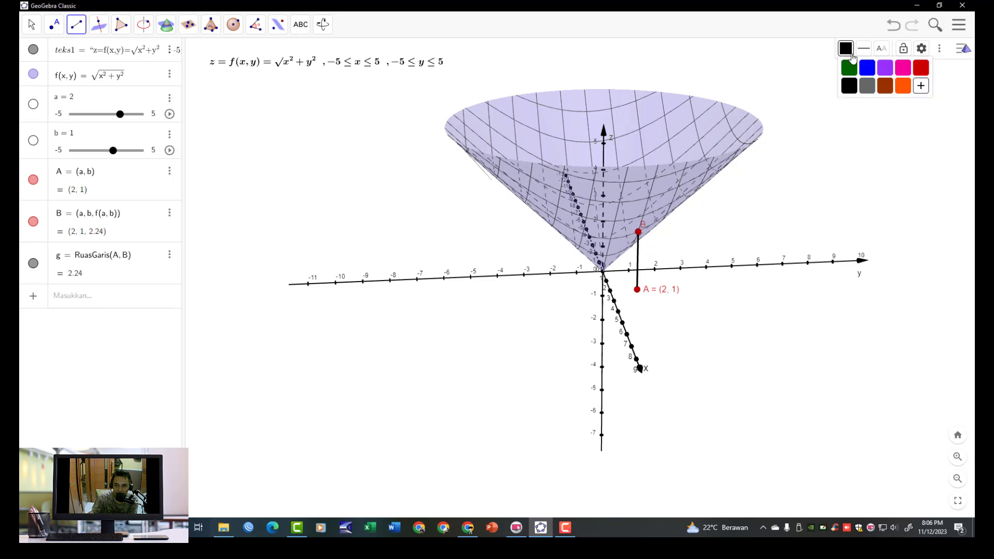
pyautogui.click(920, 69)
# - Try long-dashed and dotted line styles on segment AB, and settle on the short-dashed style
pyautogui.click(863, 48)
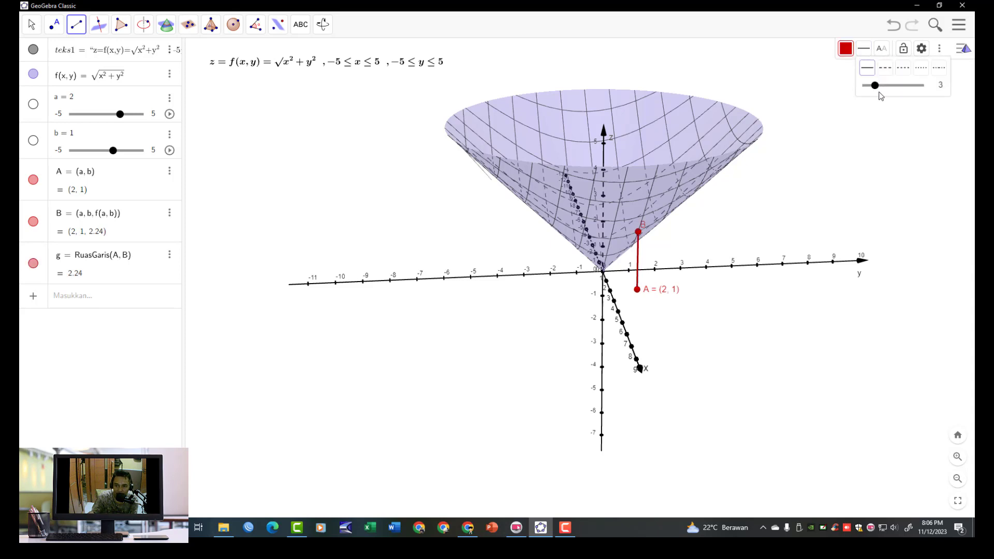
pyautogui.click(887, 70)
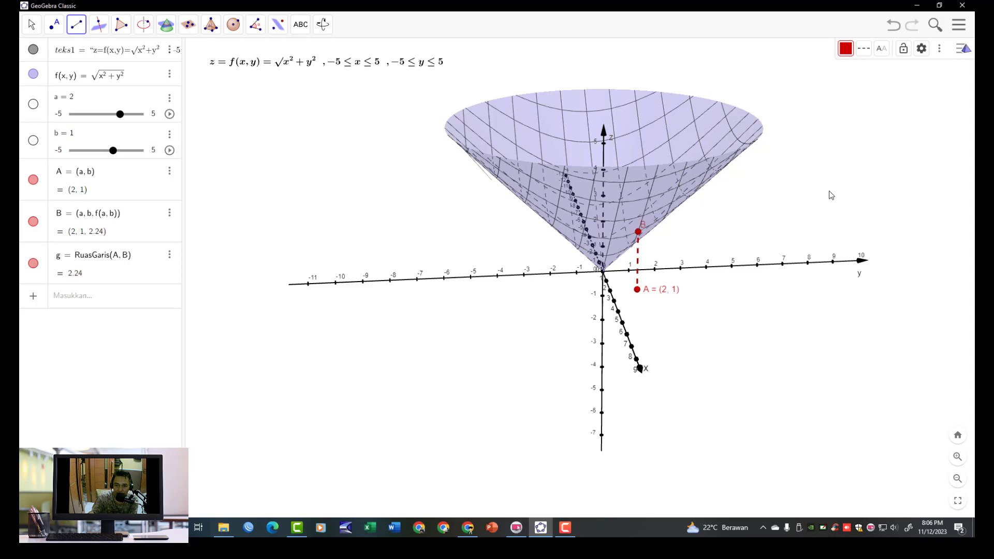
pyautogui.click(864, 48)
pyautogui.click(917, 70)
pyautogui.click(863, 49)
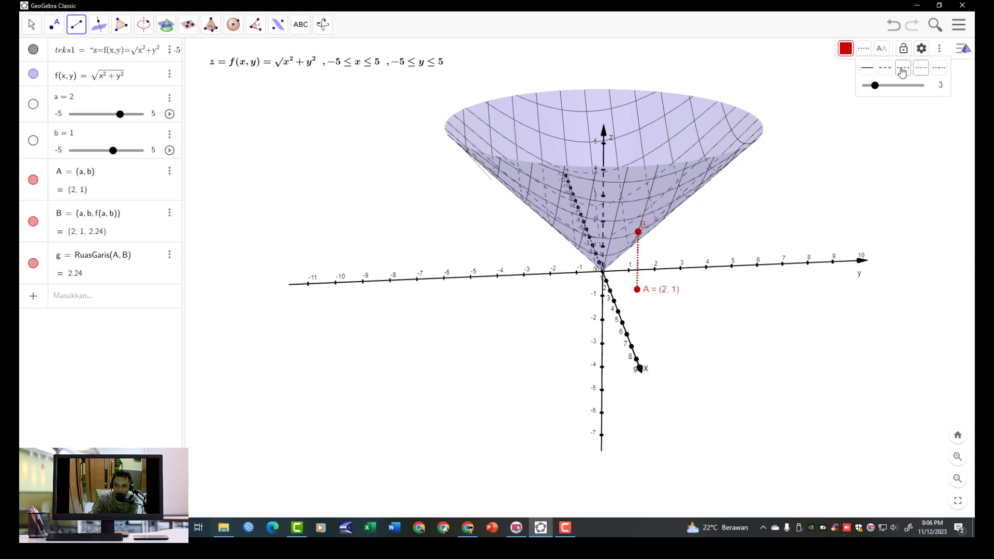
pyautogui.click(902, 73)
pyautogui.click(821, 200)
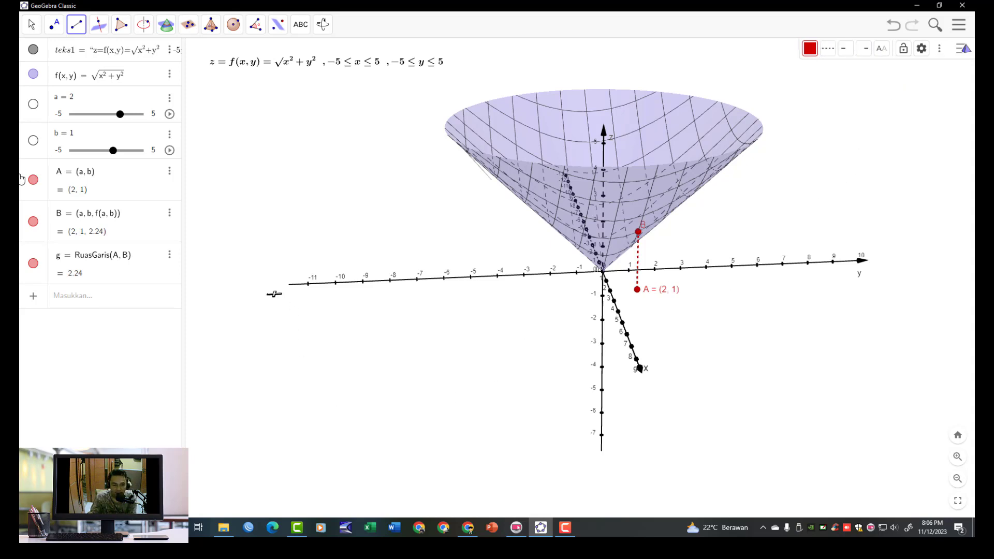
# - Examine points A and B and their dashed connecting segment from several viewing angles
pyautogui.click(31, 24)
pyautogui.moveTo(697, 350); pyautogui.dragTo(758, 333)
pyautogui.moveTo(782, 368); pyautogui.dragTo(735, 381)
pyautogui.moveTo(788, 362); pyautogui.dragTo(802, 330)
pyautogui.moveTo(840, 291); pyautogui.dragTo(789, 345)
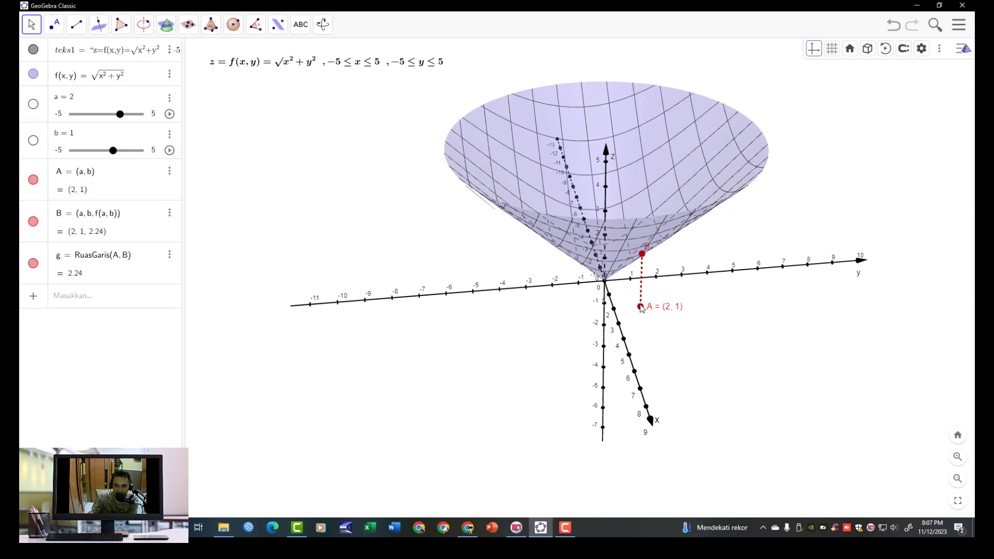
# - Move point A across the xy-plane to (-2.45, -3.37), to (2, 2), and finally to the domain corner (5, 5)
pyautogui.moveTo(642, 309); pyautogui.dragTo(511, 258)
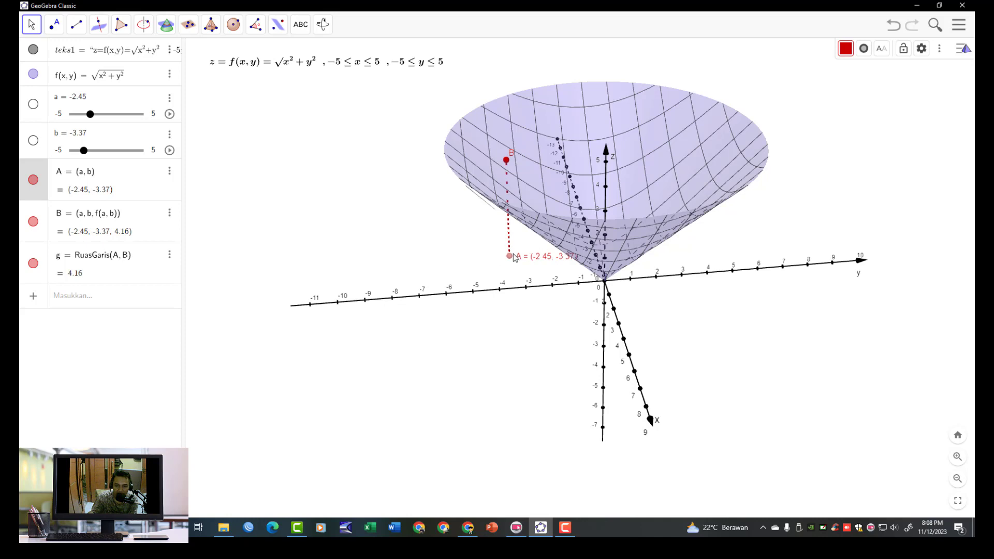
pyautogui.moveTo(510, 257); pyautogui.dragTo(664, 306)
pyautogui.moveTo(788, 315)
pyautogui.mouseDown()
pyautogui.moveTo(782, 305)
pyautogui.moveTo(789, 310)
pyautogui.mouseUp()
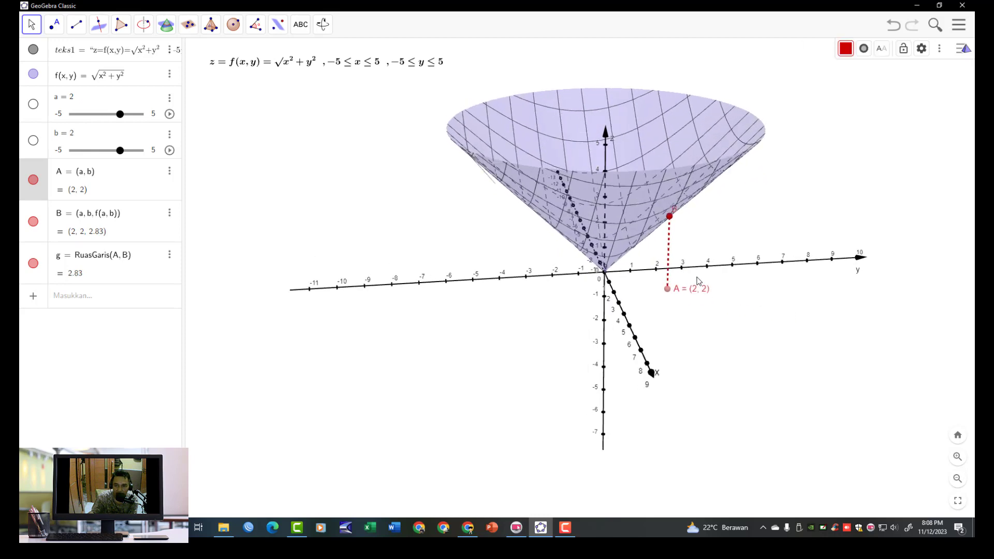
pyautogui.moveTo(667, 293); pyautogui.dragTo(892, 318)
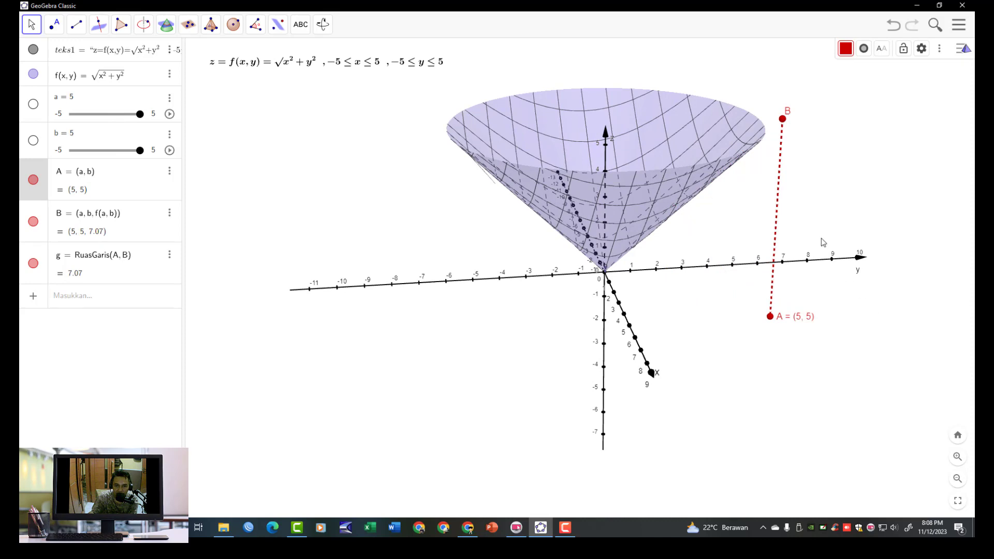
pyautogui.scroll(3, 778, 96)
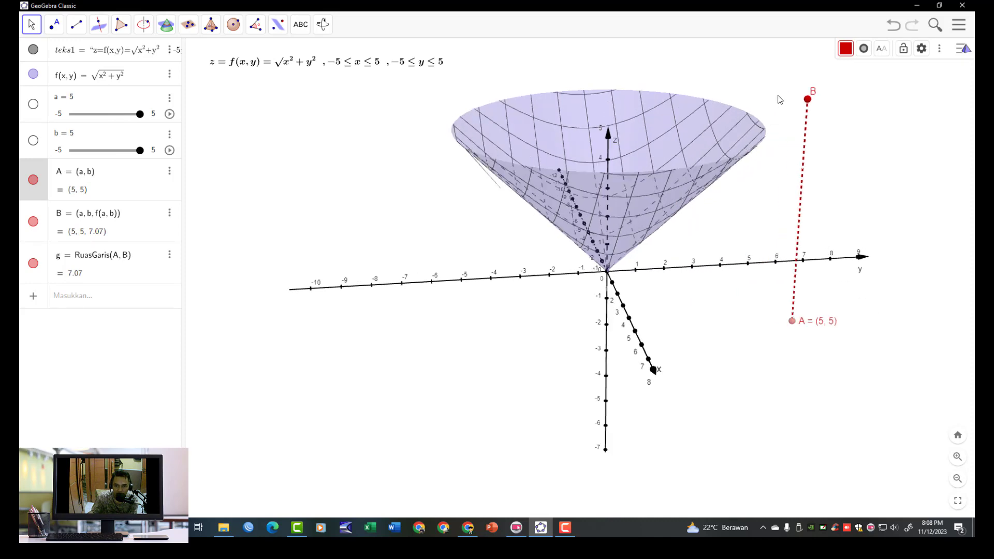
pyautogui.scroll(-4, 780, 96)
pyautogui.scroll(-3, 780, 97)
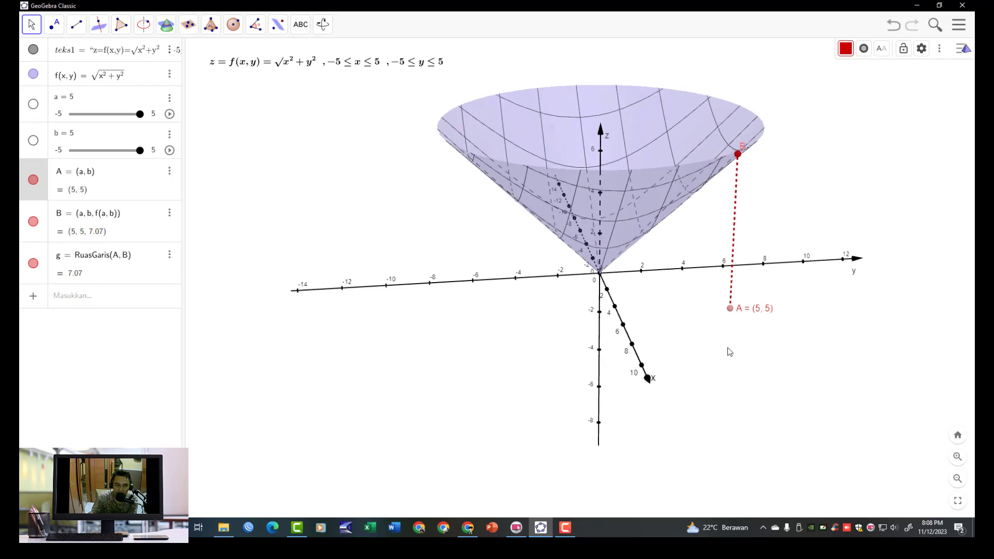
pyautogui.moveTo(661, 303); pyautogui.dragTo(637, 306)
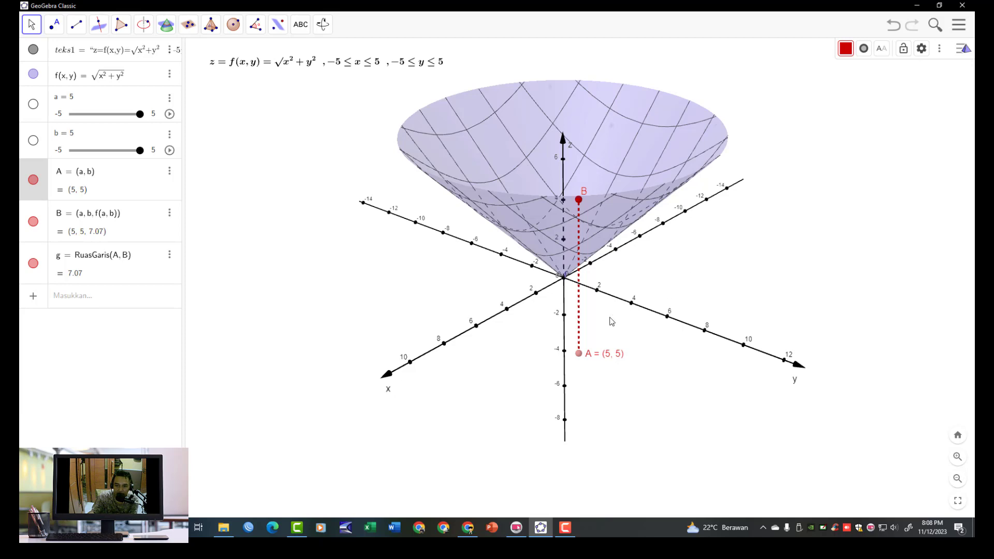
# - Turn on the trace for point A and sweep it over the square domain, ending at (-3.68, 4.34)
pyautogui.click(630, 369)
pyautogui.click(582, 356)
pyautogui.click(939, 49)
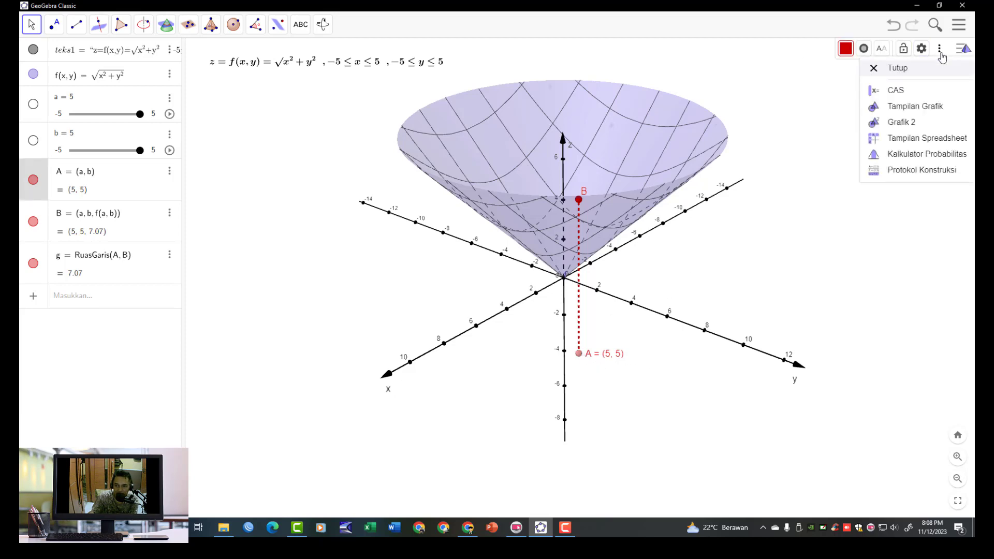
pyautogui.click(925, 54)
pyautogui.click(925, 55)
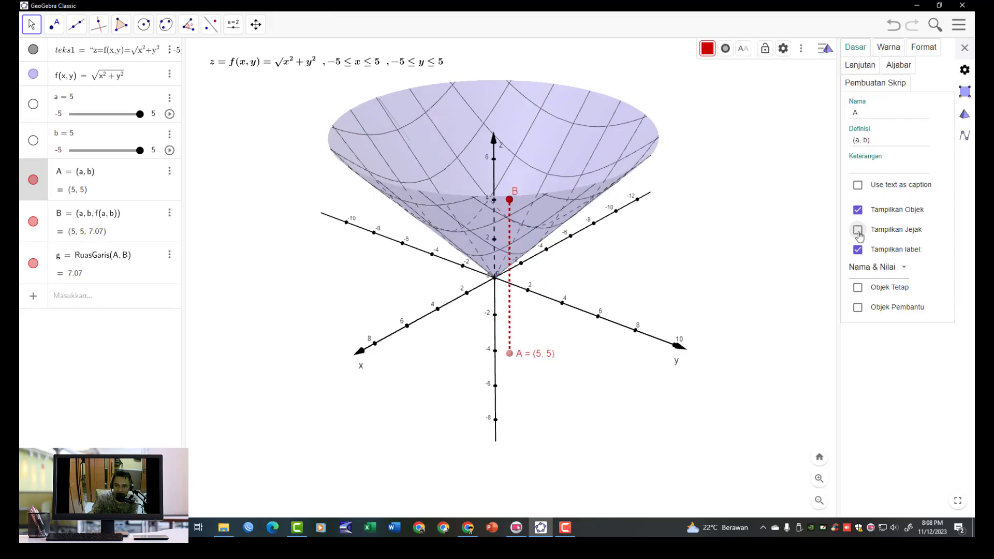
pyautogui.click(857, 230)
pyautogui.moveTo(510, 356)
pyautogui.mouseDown()
pyautogui.moveTo(423, 347)
pyautogui.moveTo(494, 369)
pyautogui.moveTo(513, 355)
pyautogui.moveTo(459, 357)
pyautogui.moveTo(425, 326)
pyautogui.moveTo(366, 311)
pyautogui.moveTo(331, 286)
pyautogui.moveTo(346, 264)
pyautogui.moveTo(421, 223)
pyautogui.moveTo(479, 213)
pyautogui.moveTo(501, 195)
pyautogui.moveTo(673, 264)
pyautogui.moveTo(673, 316)
pyautogui.moveTo(572, 384)
pyautogui.moveTo(466, 324)
pyautogui.moveTo(414, 268)
pyautogui.moveTo(505, 249)
pyautogui.moveTo(567, 269)
pyautogui.moveTo(574, 306)
pyautogui.moveTo(528, 323)
pyautogui.moveTo(474, 316)
pyautogui.moveTo(430, 287)
pyautogui.moveTo(479, 263)
pyautogui.moveTo(611, 256)
pyautogui.moveTo(579, 279)
pyautogui.moveTo(505, 284)
pyautogui.moveTo(513, 299)
pyautogui.moveTo(536, 302)
pyautogui.moveTo(545, 256)
pyautogui.moveTo(392, 281)
pyautogui.moveTo(396, 298)
pyautogui.moveTo(469, 311)
pyautogui.moveTo(510, 311)
pyautogui.moveTo(498, 276)
pyautogui.moveTo(615, 281)
pyautogui.mouseUp()
pyautogui.click(509, 354)
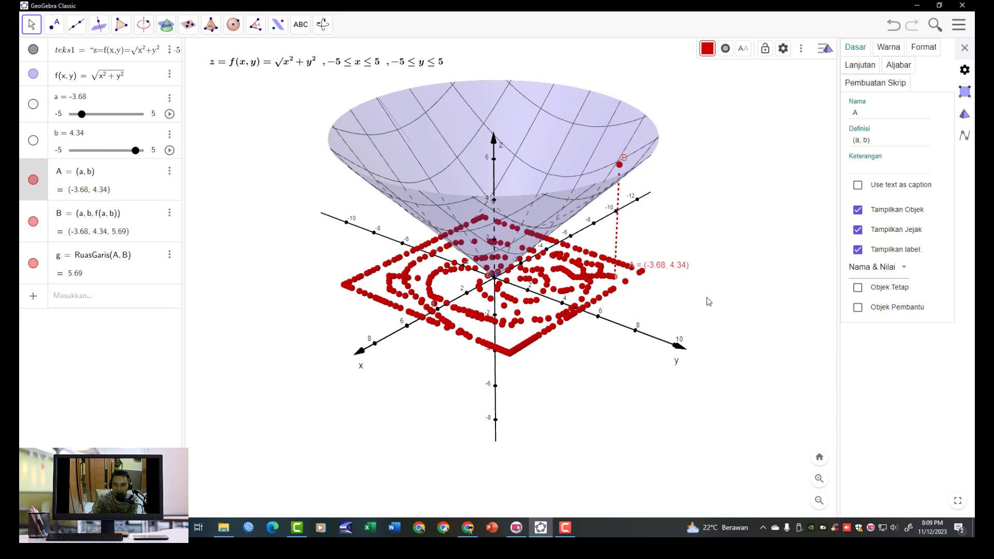
# - Capture the whole screen in Snip & Sketch and set the ballpoint pen colour to blue
pyautogui.click(909, 527)
pyautogui.click(910, 507)
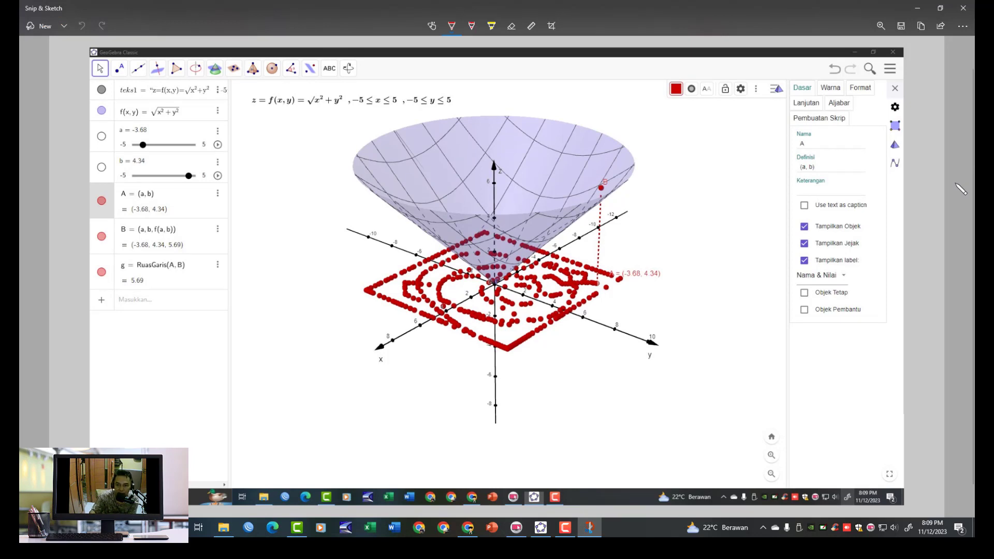
pyautogui.click(451, 26)
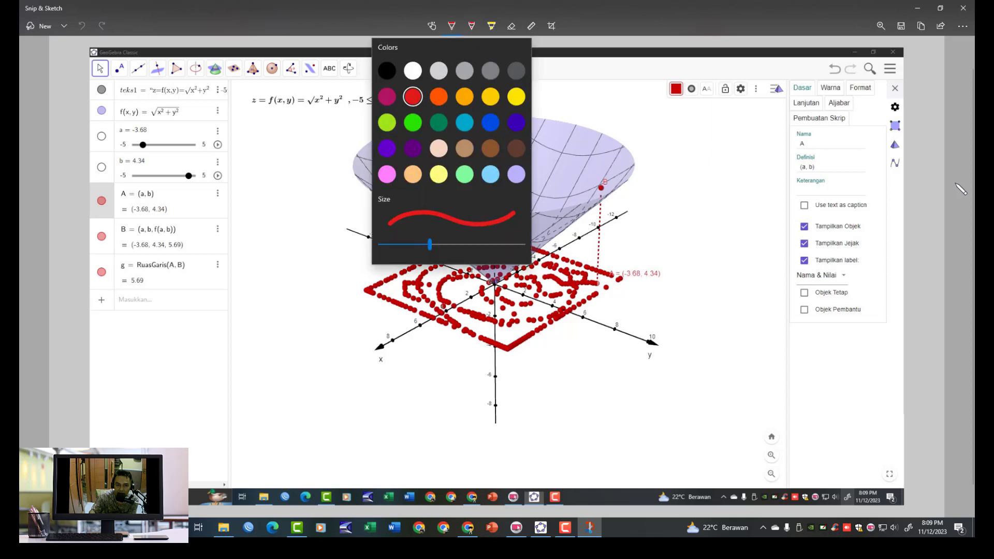
pyautogui.click(491, 122)
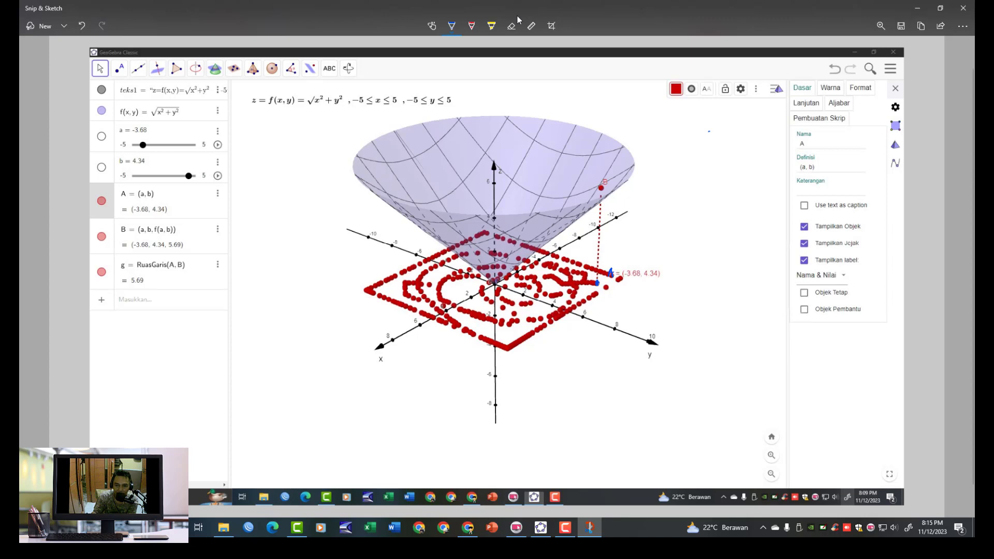
# - Draw an arrow outward from point A and handwrite its coordinates "A(-3.68, 4.34)" at the arrow's tip
pyautogui.moveTo(639, 290); pyautogui.dragTo(660, 297)
pyautogui.moveTo(653, 293); pyautogui.dragTo(662, 292)
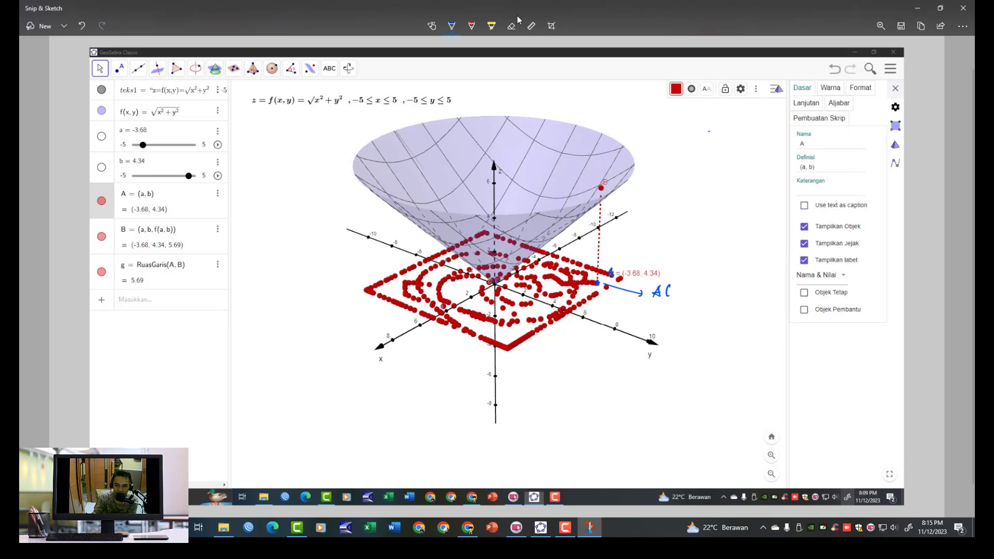
pyautogui.moveTo(674, 291); pyautogui.dragTo(679, 291)
pyautogui.moveTo(680, 287)
pyautogui.mouseDown()
pyautogui.moveTo(679, 295)
pyautogui.moveTo(698, 287)
pyautogui.moveTo(704, 300)
pyautogui.moveTo(732, 294)
pyautogui.mouseUp()
pyautogui.click(686, 295)
pyautogui.click(719, 296)
pyautogui.moveTo(732, 290); pyautogui.dragTo(737, 300)
# - Handwrite the label "Domain" beneath the coordinates of point A
pyautogui.moveTo(673, 310); pyautogui.dragTo(673, 319)
pyautogui.moveTo(684, 311); pyautogui.dragTo(716, 317)
pyautogui.click(709, 310)
pyautogui.click(725, 316)
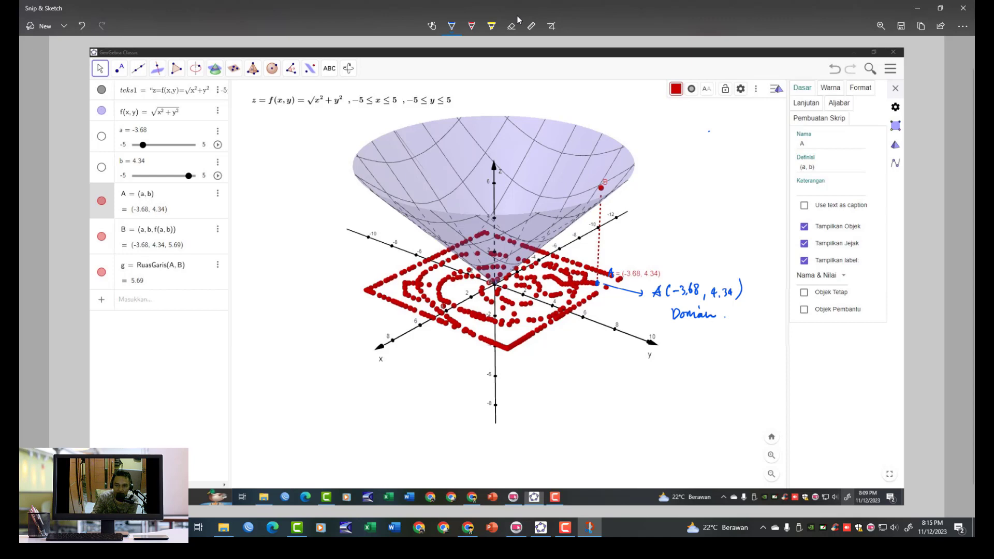
# - Handwrite the label "Kodomain" beside point B, outside the surface
pyautogui.moveTo(677, 178)
pyautogui.mouseDown()
pyautogui.moveTo(677, 194)
pyautogui.moveTo(726, 189)
pyautogui.mouseUp()
pyautogui.click(734, 183)
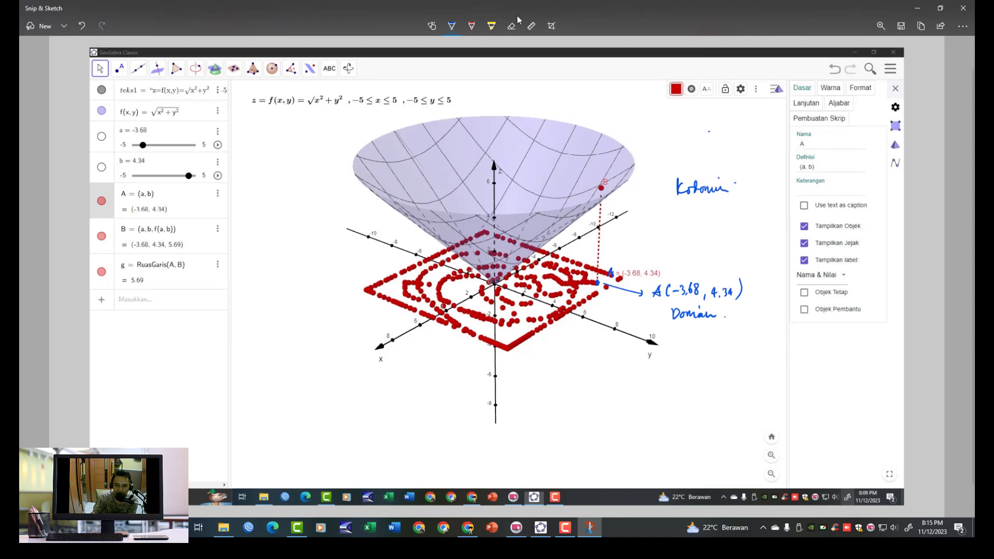